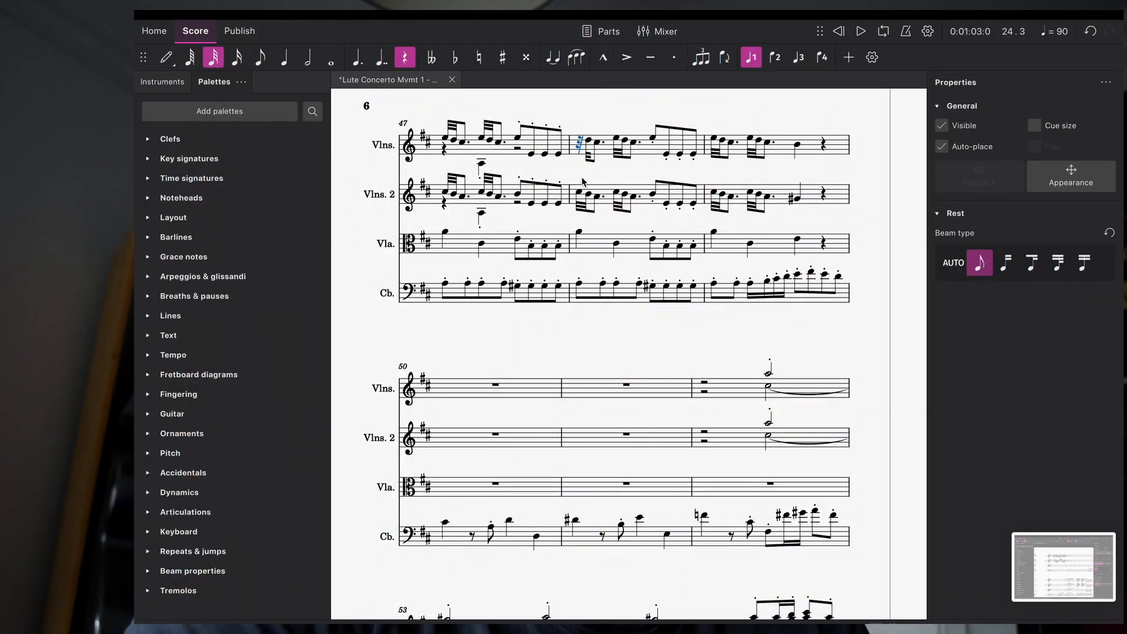
pyautogui.click(445, 139)
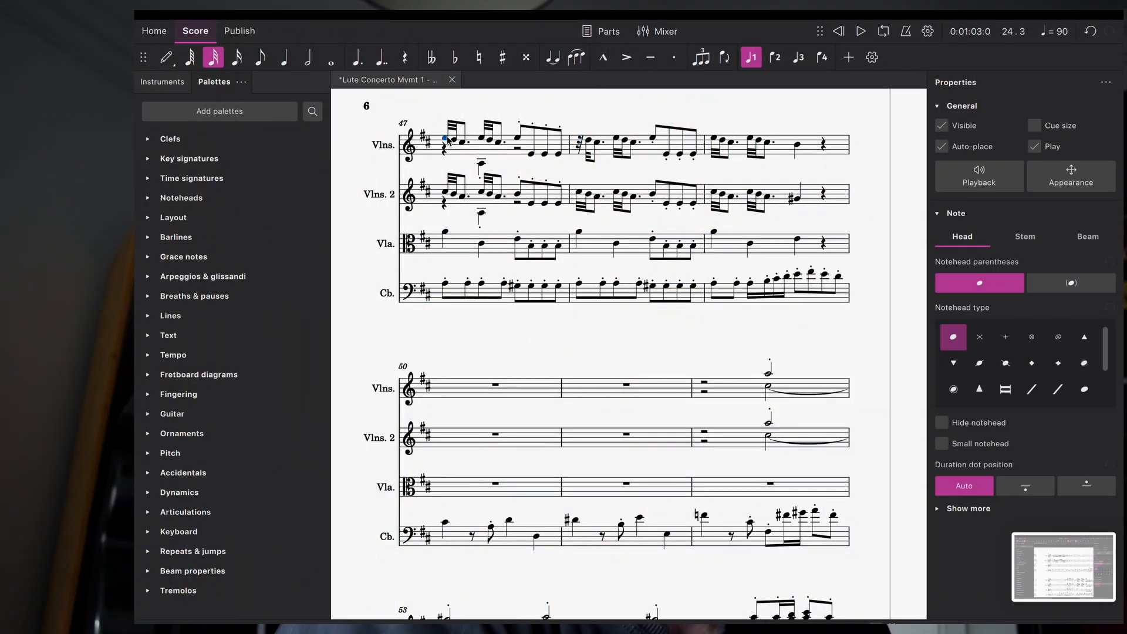
pyautogui.press('space')
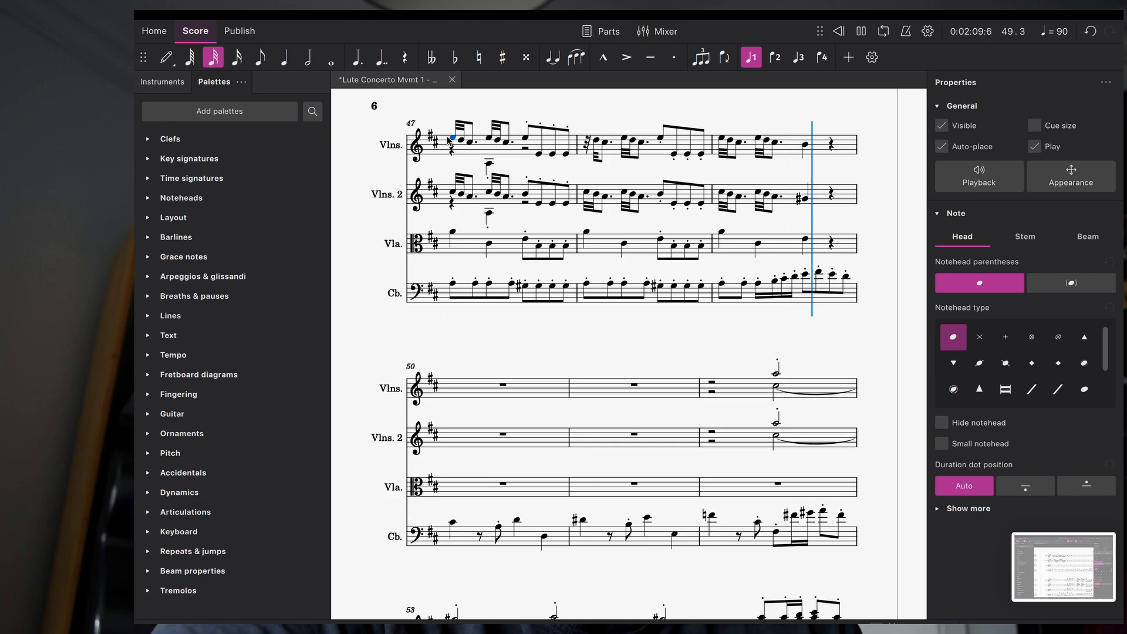
pyautogui.press('space')
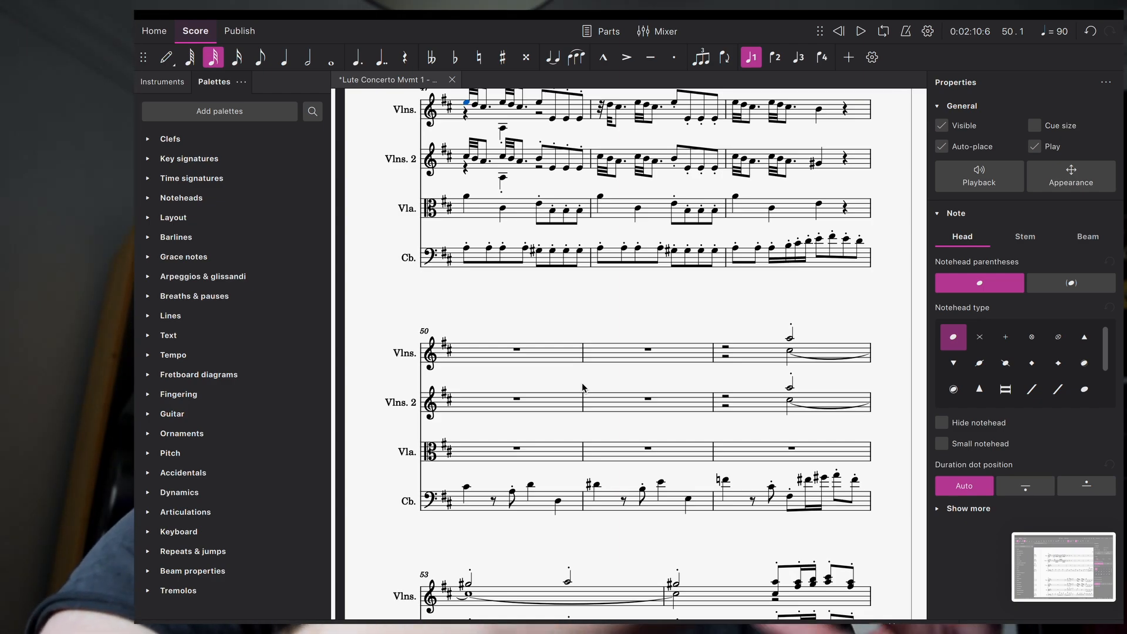
# Step: Delete the doubled bar 52 notes in both violin staves, leaving rests
pyautogui.scroll(-1, 741, 403)
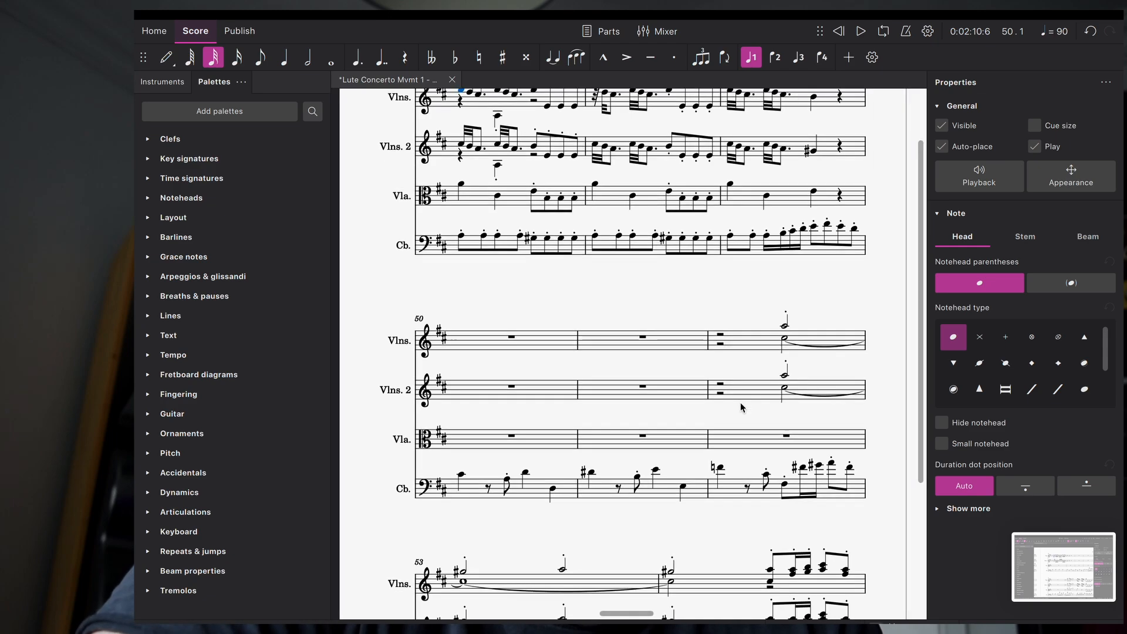
pyautogui.scroll(-3, 741, 402)
pyautogui.hscroll(3, 741, 403)
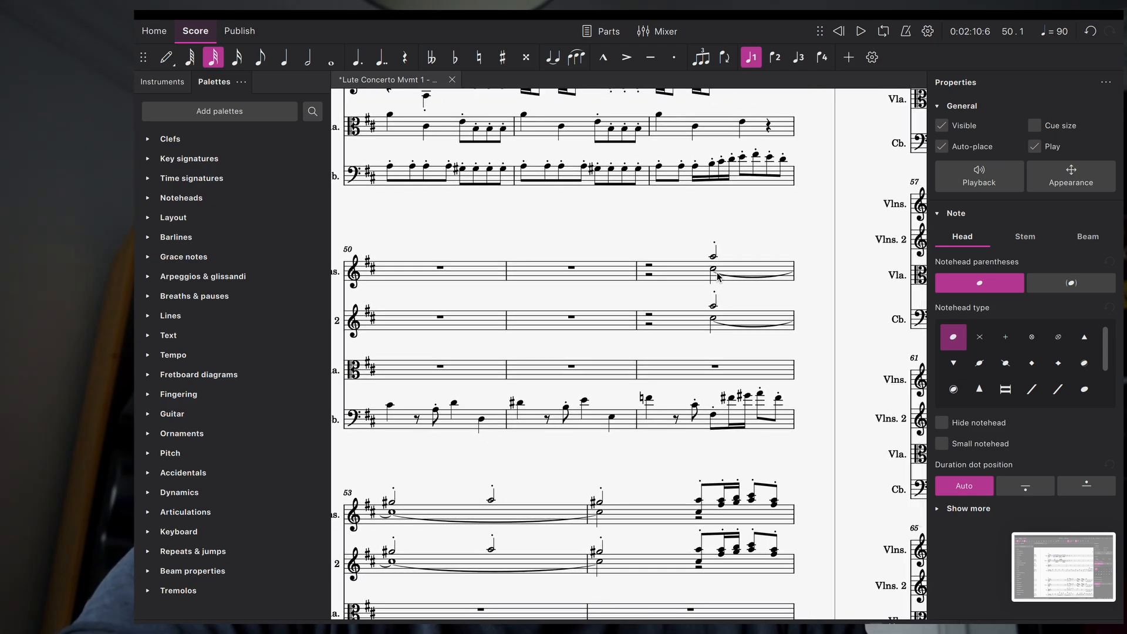
pyautogui.click(714, 269)
pyautogui.press('Delete')
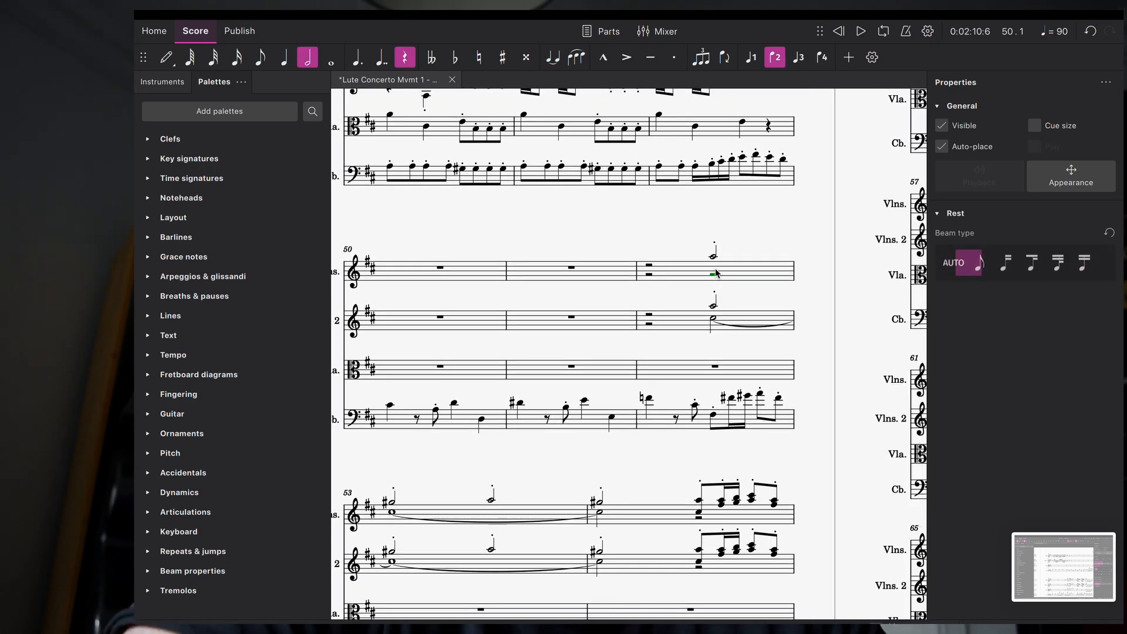
pyautogui.click(713, 306)
pyautogui.press('Delete')
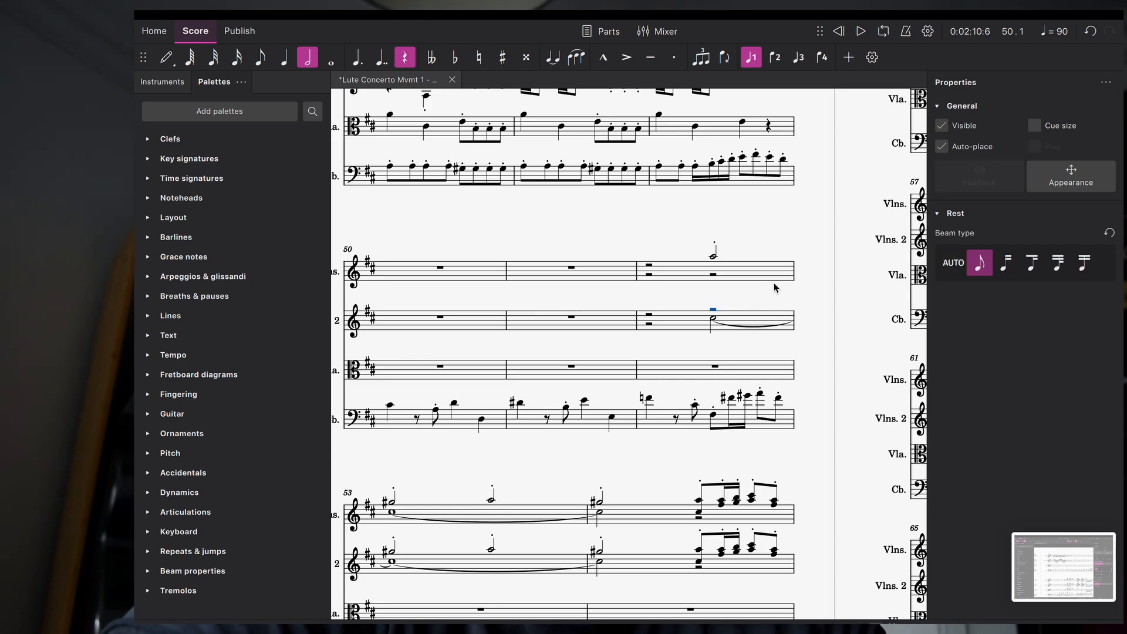
# Step: Delete the first violins' lower notes in bars 53 and 54
pyautogui.scroll(-2, 735, 277)
pyautogui.hscroll(-2, 735, 276)
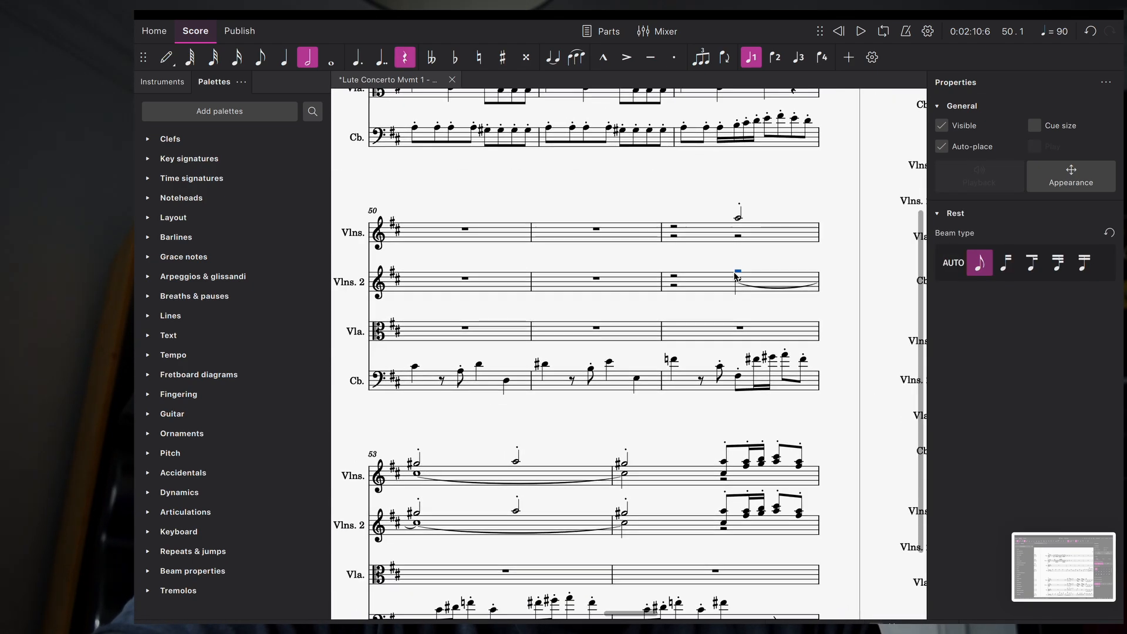
pyautogui.scroll(-1, 735, 277)
pyautogui.hscroll(-1, 735, 277)
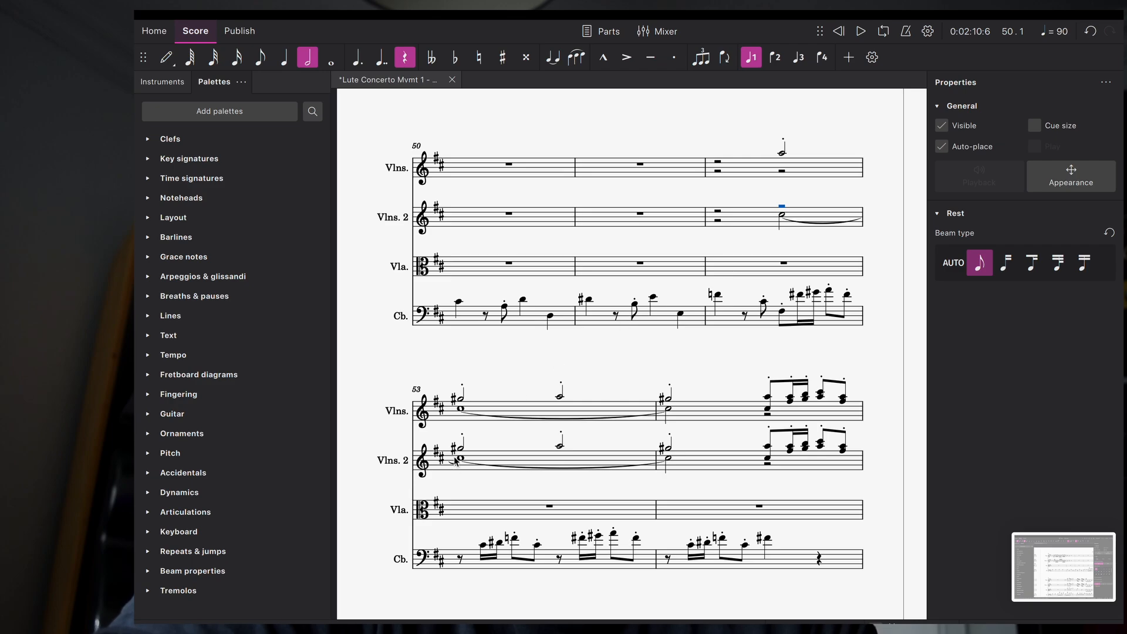
pyautogui.click(461, 411)
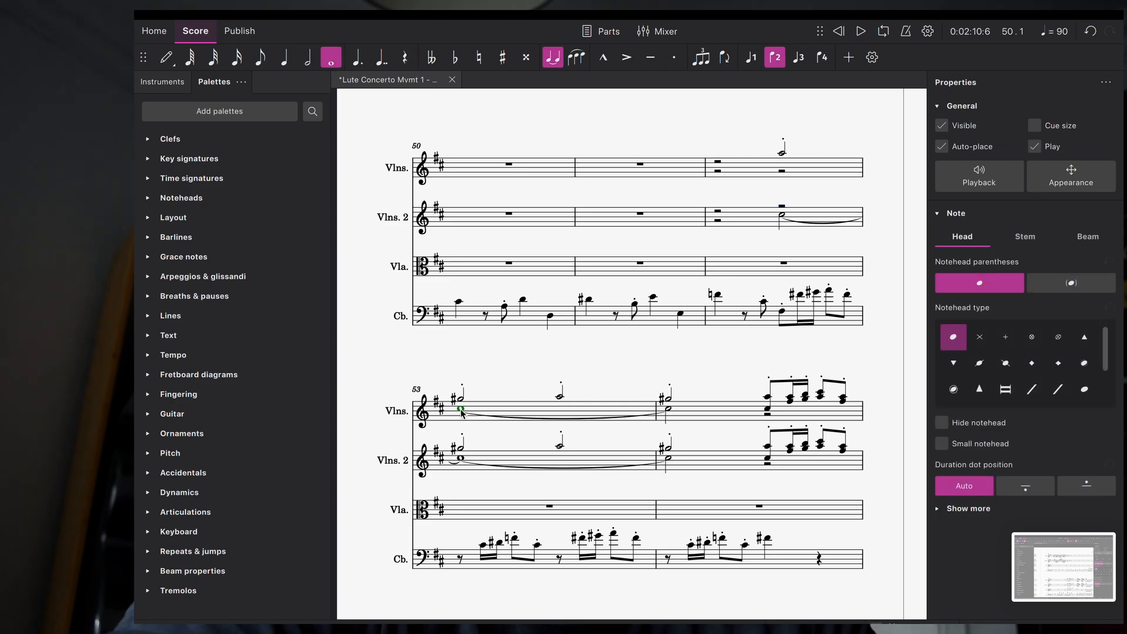
pyautogui.press('Delete')
pyautogui.click(669, 412)
pyautogui.press('Delete')
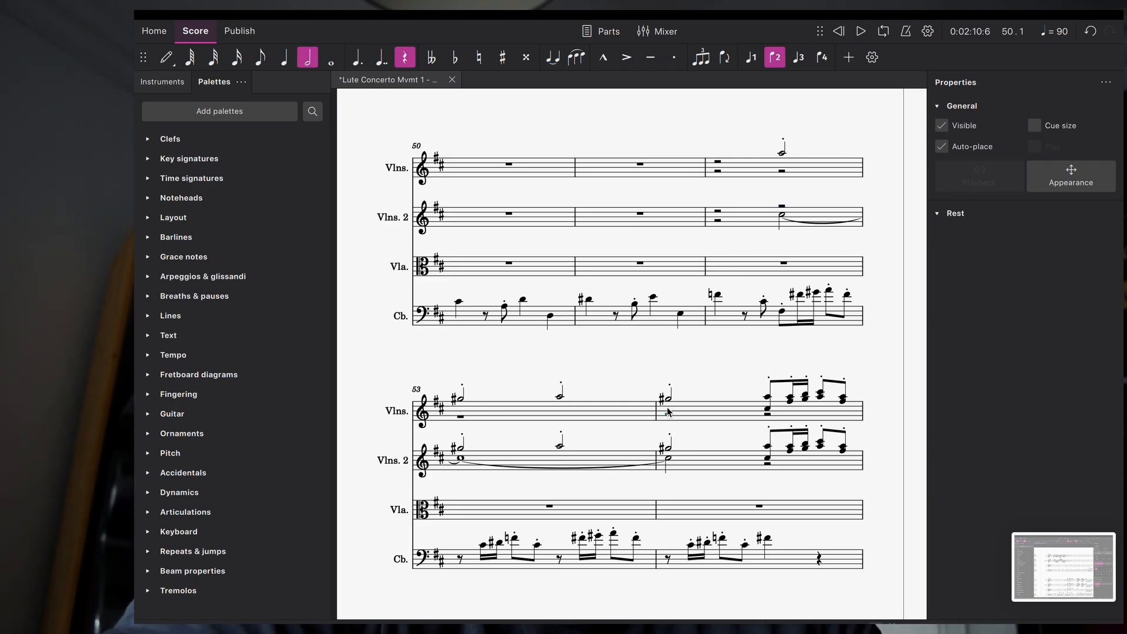
# Step: Delete the second violins' two upper half notes in bar 53
pyautogui.click(461, 447)
pyautogui.press('Delete')
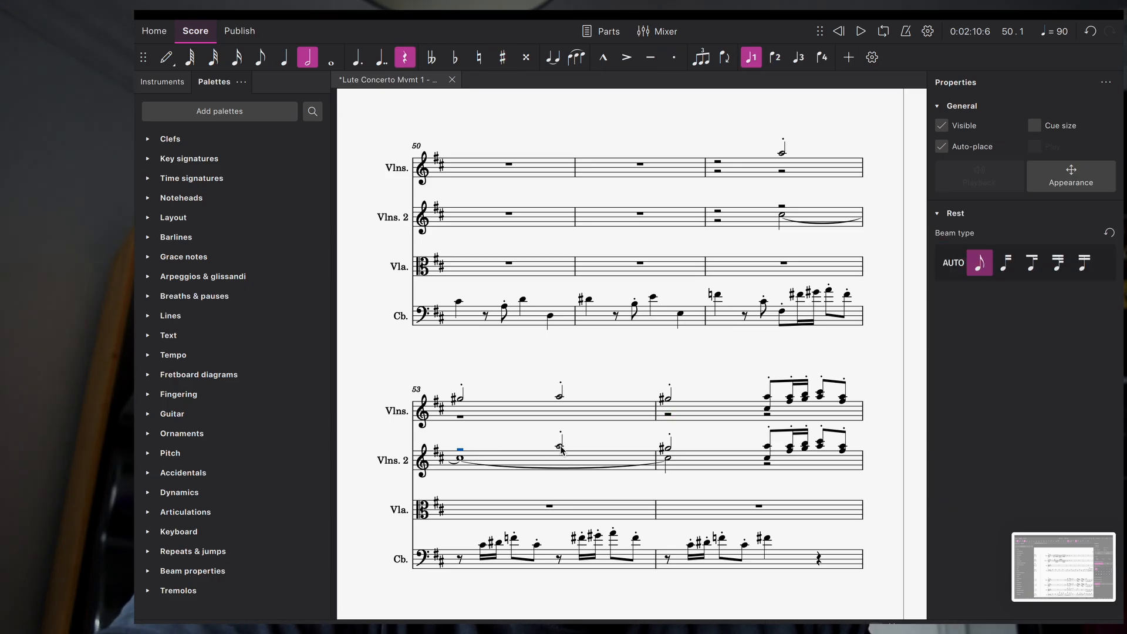
pyautogui.click(560, 448)
pyautogui.press('Delete')
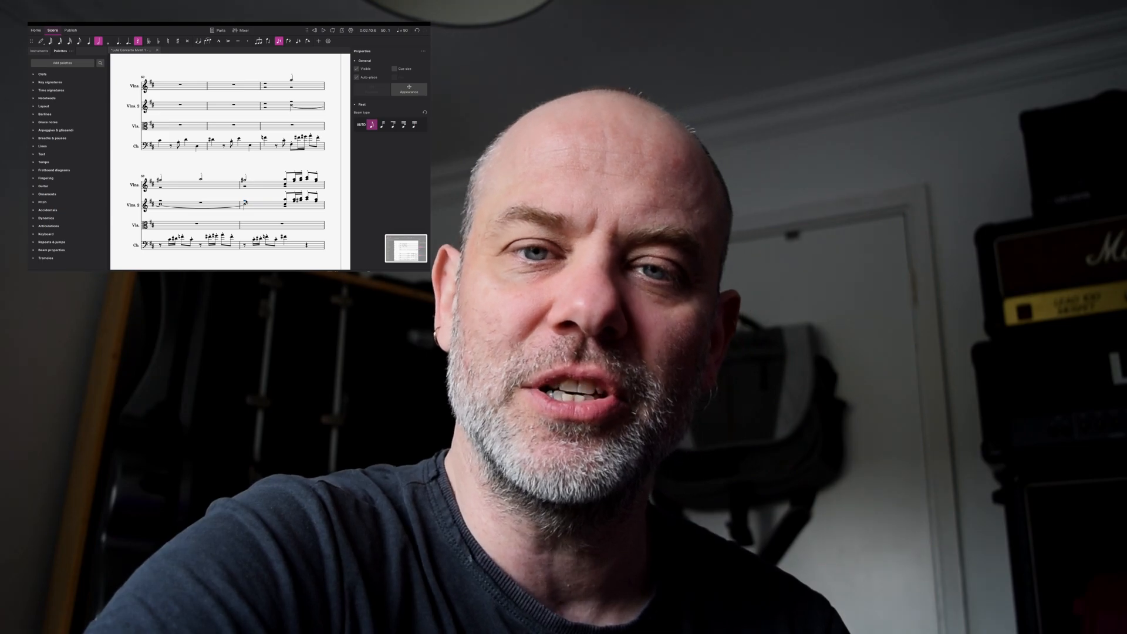
pyautogui.hscroll(2, 246, 202)
pyautogui.scroll(-1, 246, 202)
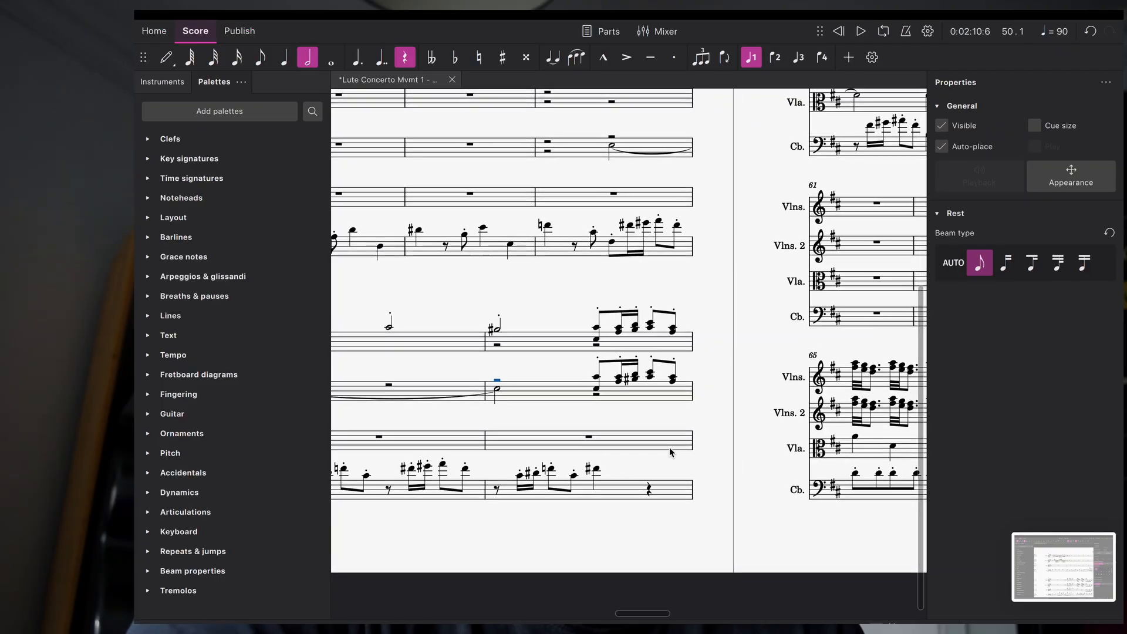
pyautogui.hscroll(3, 246, 202)
pyautogui.scroll(1, 246, 202)
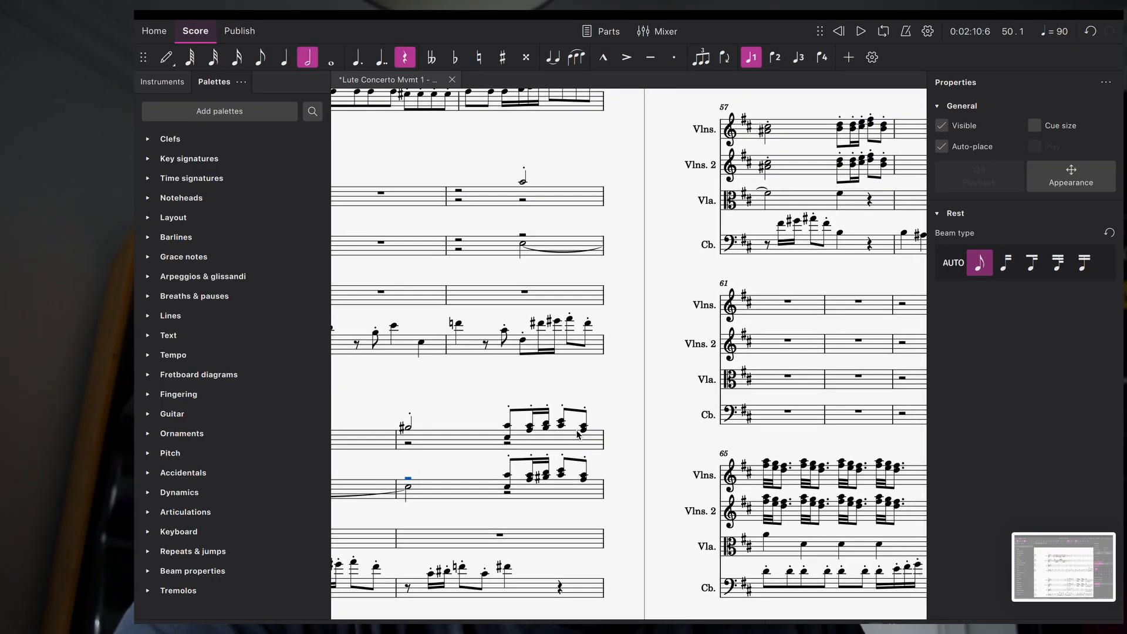
# Step: Delete the lower chord notes in Vlns. bar 55 and the upper chord notes in Vlns. 2
pyautogui.click(507, 438)
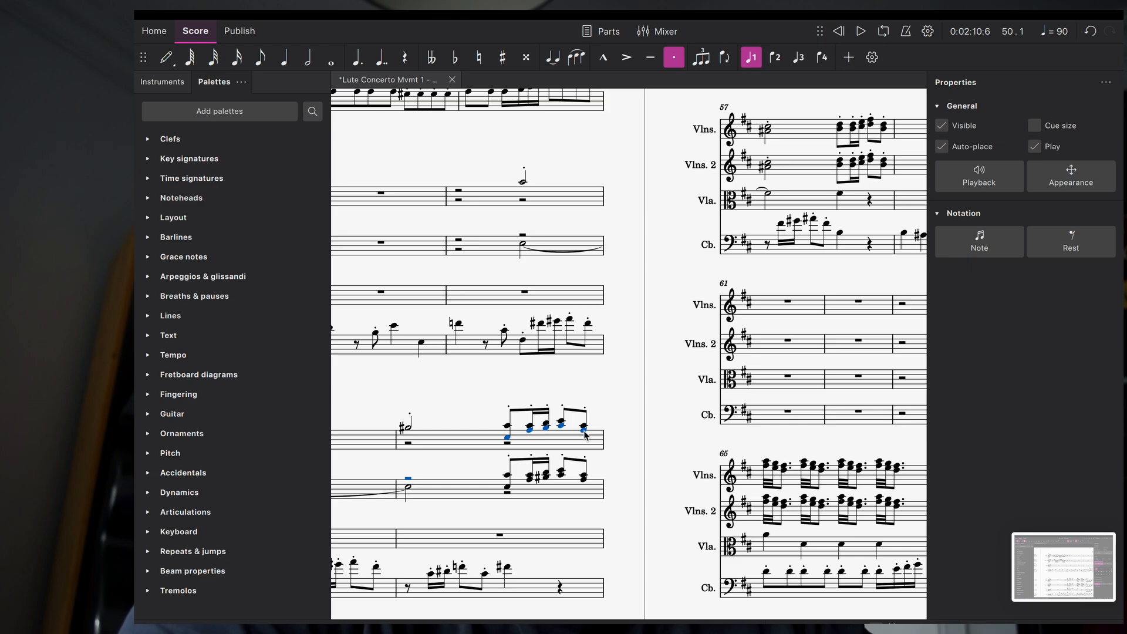
pyautogui.press('Delete')
pyautogui.click(509, 475)
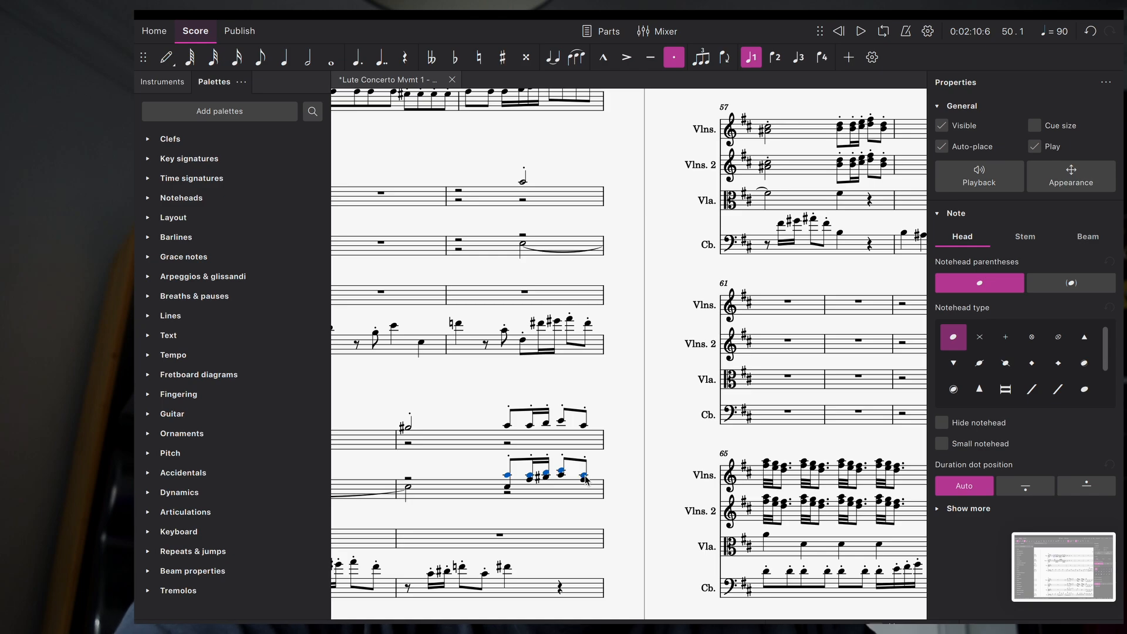
pyautogui.press('Delete')
pyautogui.hscroll(1, 668, 345)
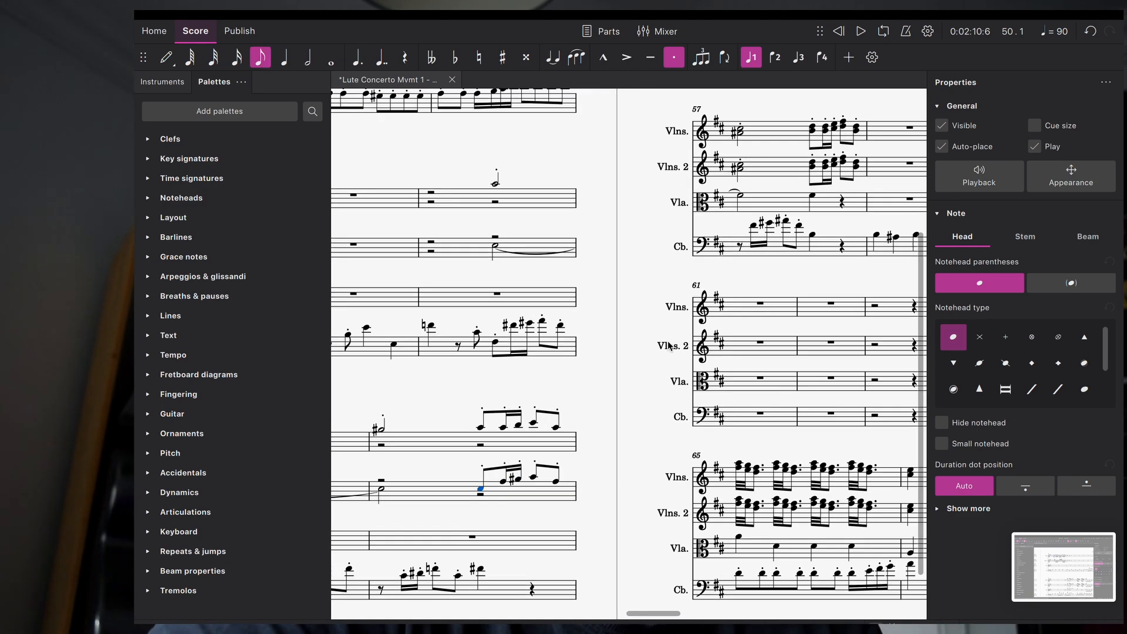
pyautogui.hscroll(5, 668, 345)
pyautogui.scroll(3, 668, 345)
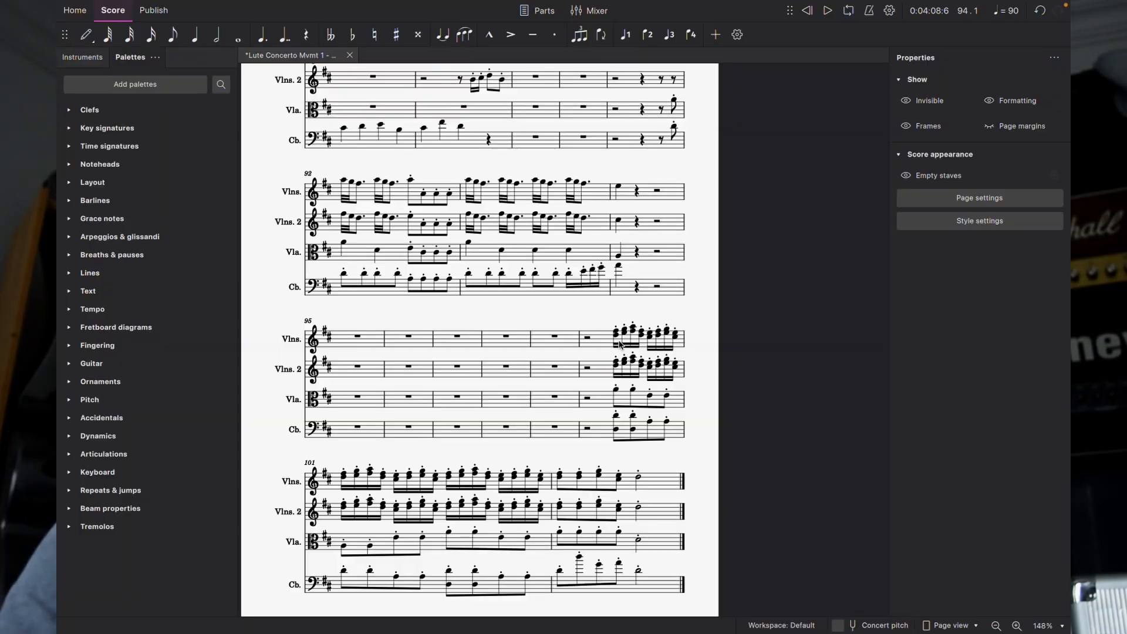
# Step: Select and delete the first violins' lower notes in bar 100
pyautogui.click(617, 337)
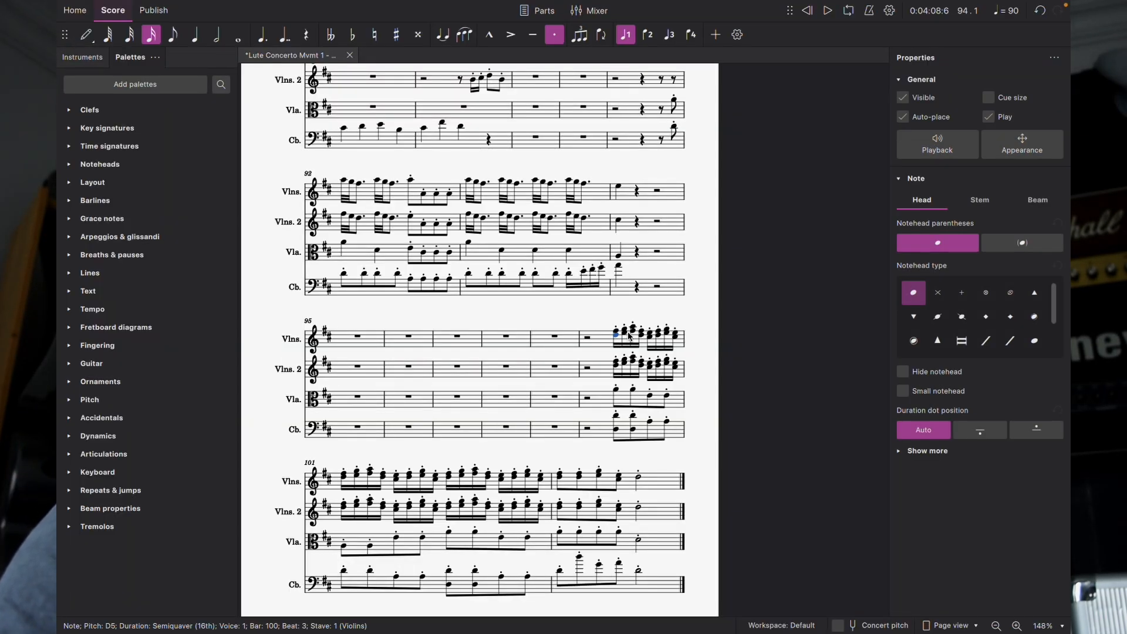
pyautogui.keyDown('ctrl'); pyautogui.click(624, 335); pyautogui.keyUp('ctrl')
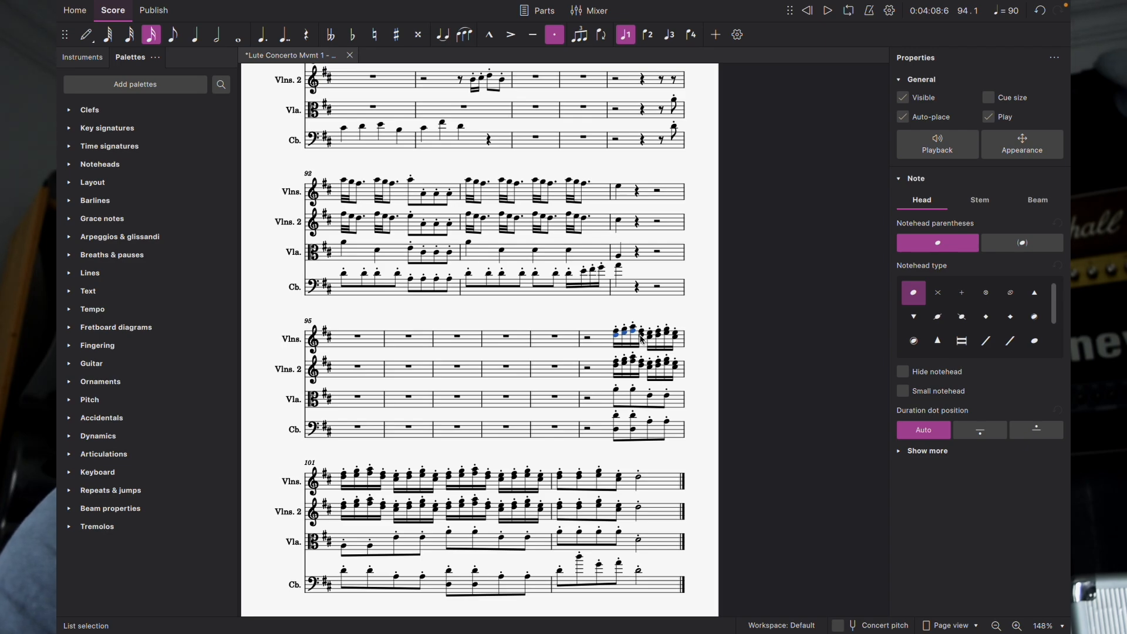
pyautogui.keyDown('super'); pyautogui.click(676, 339); pyautogui.keyUp('super')
pyautogui.press('Delete')
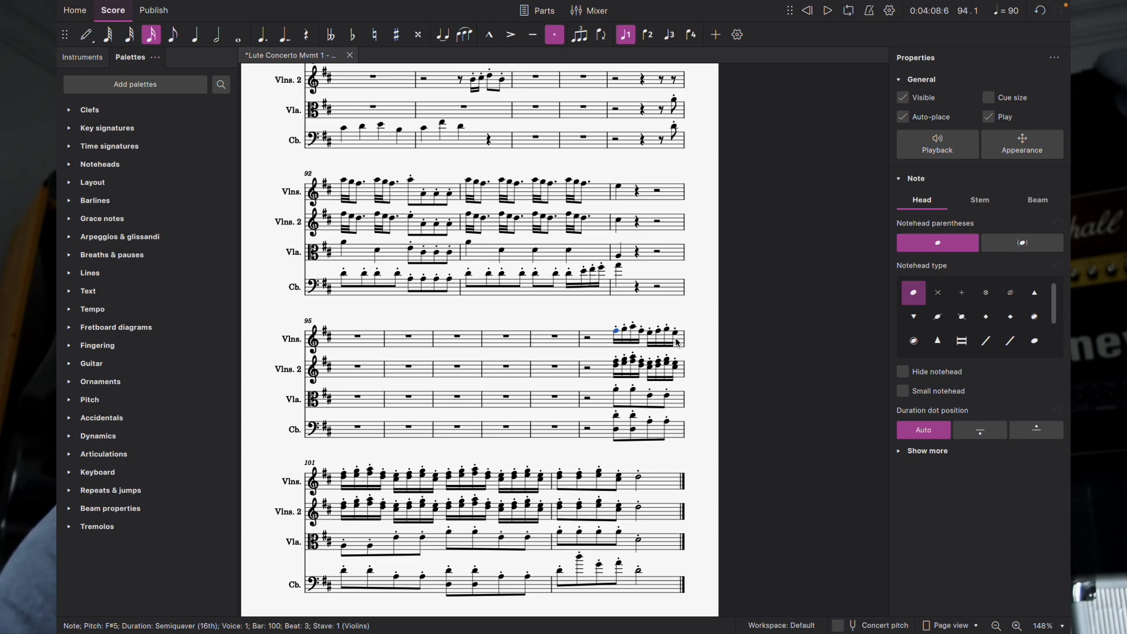
# Step: Attempt deleting the second violins' upper notes in bar 100, undo it, and reselect the first note
pyautogui.keyDown('ctrl'); pyautogui.click(618, 364); pyautogui.keyUp('ctrl')
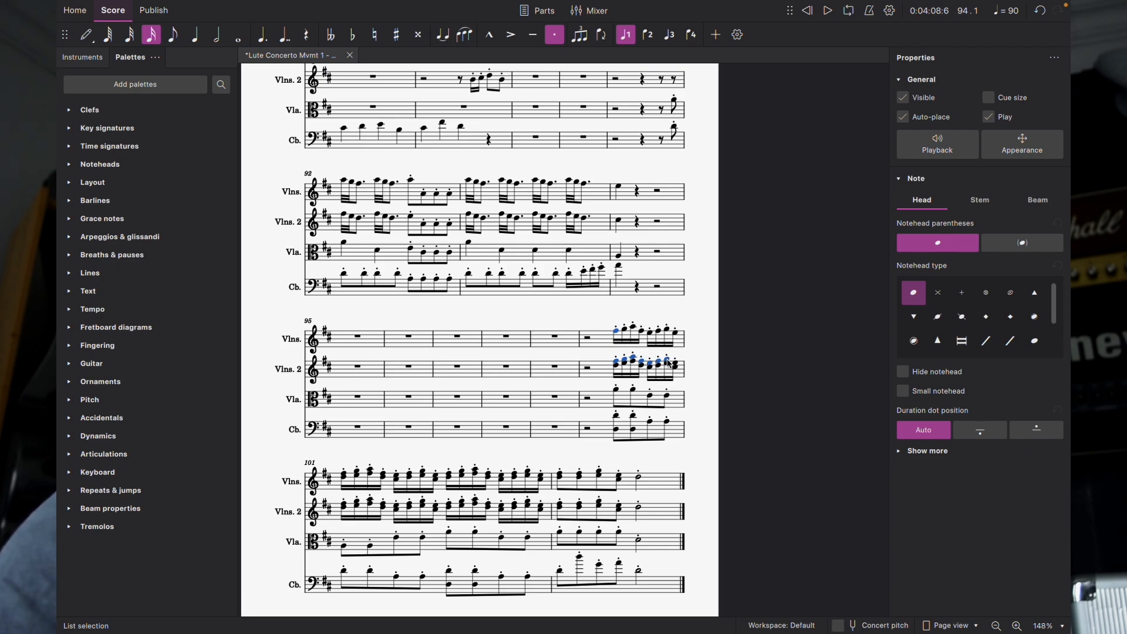
pyautogui.press('Delete')
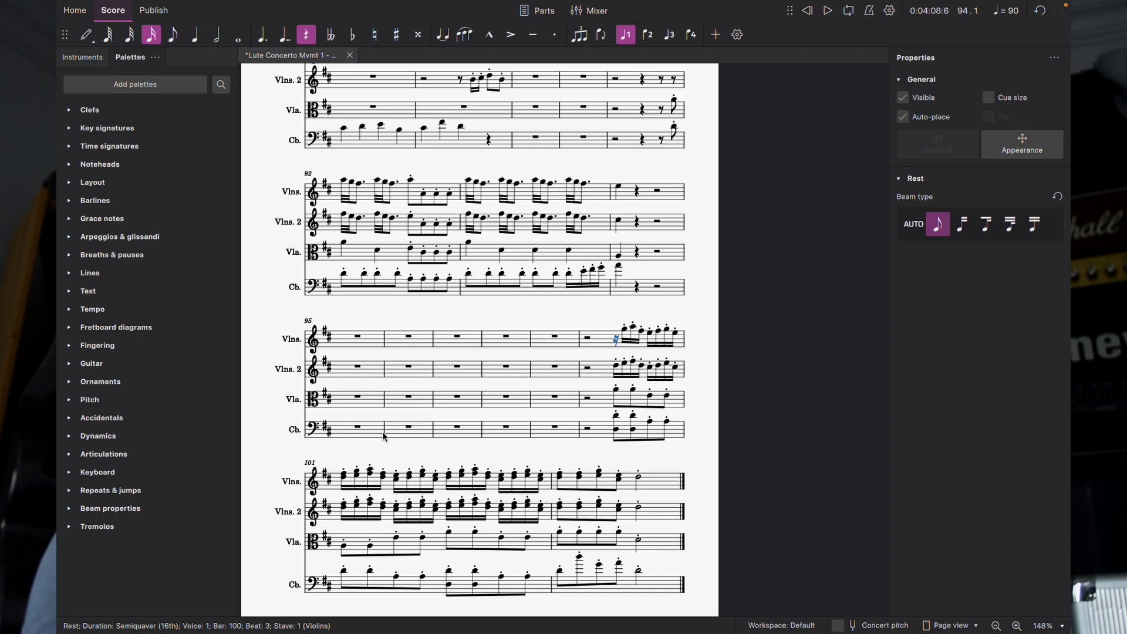
pyautogui.hotkey('ctrl', 'z')
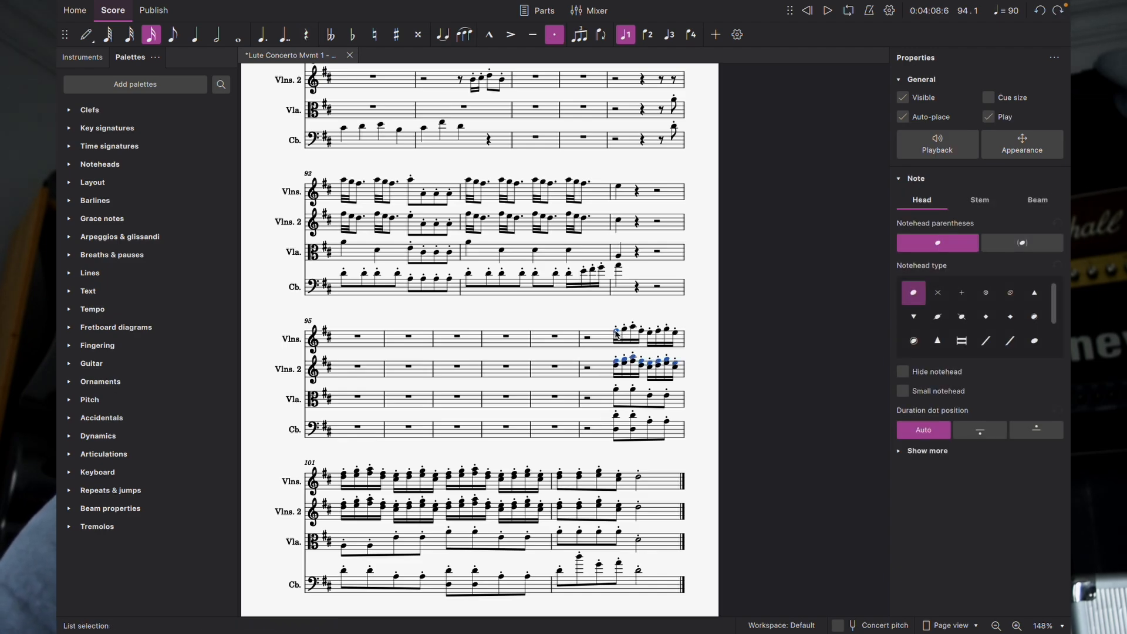
pyautogui.click(616, 364)
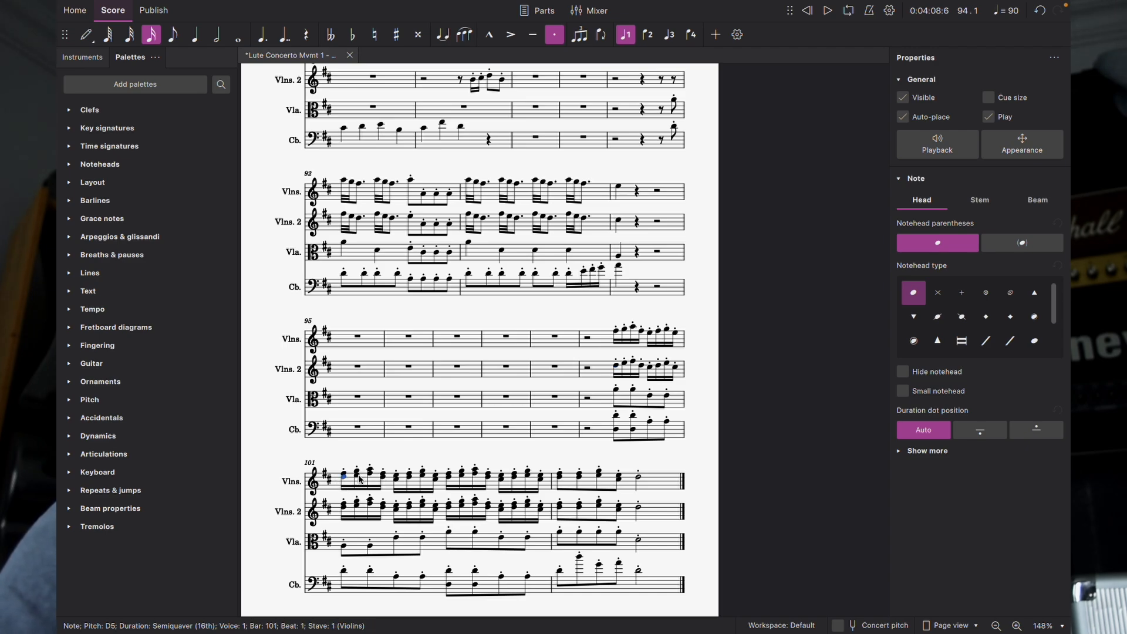
# Step: Turn the opening bar 101 notes of both violin staves into rests, then play from bar 100
pyautogui.keyDown('ctrl'); pyautogui.click(358, 476); pyautogui.keyUp('ctrl')
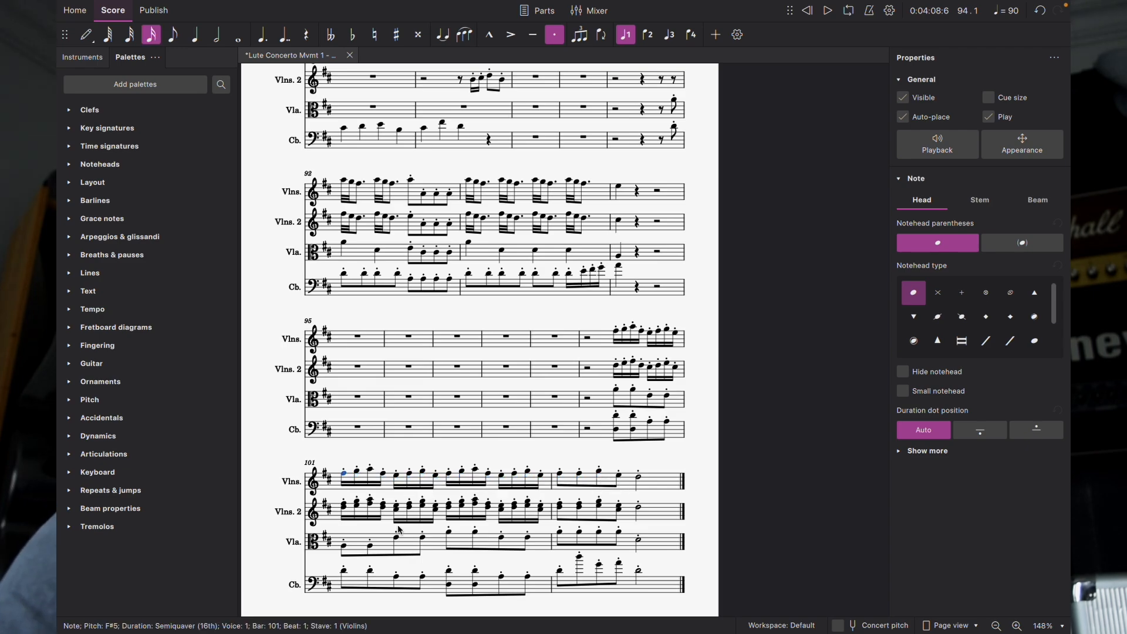
pyautogui.keyDown('ctrl'); pyautogui.click(346, 505); pyautogui.keyUp('ctrl')
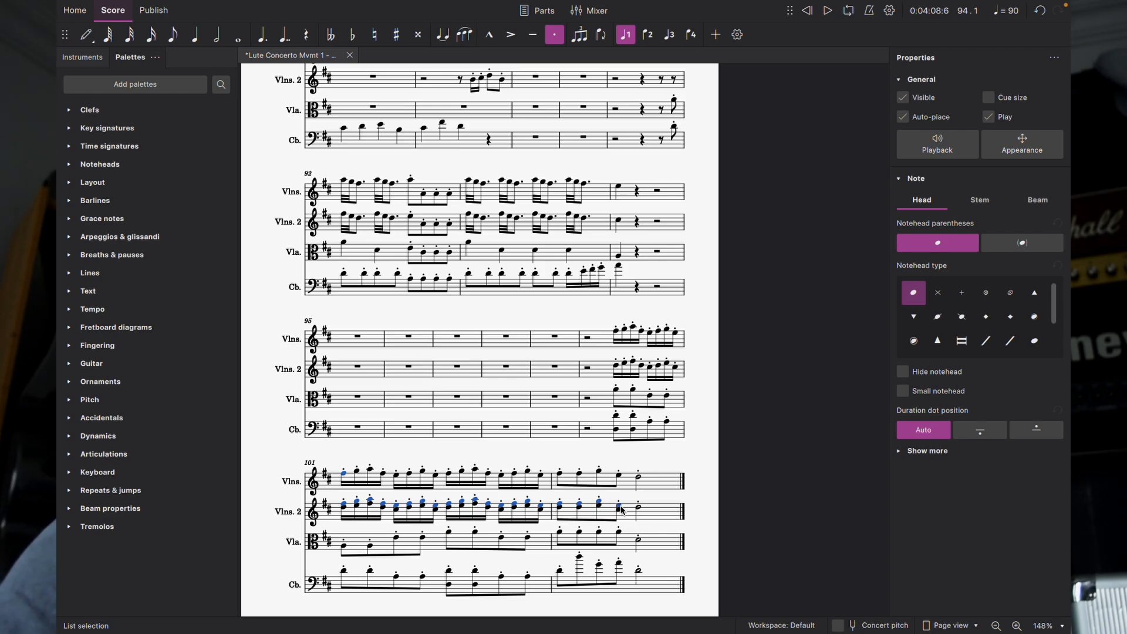
pyautogui.press('Delete')
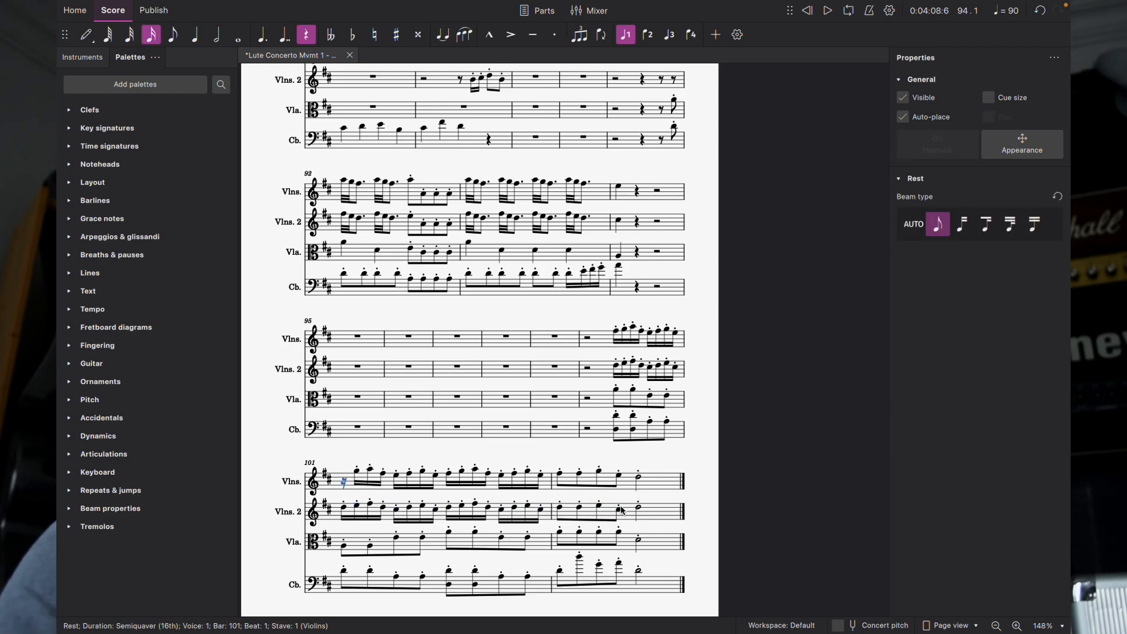
pyautogui.click(587, 340)
pyautogui.press('space')
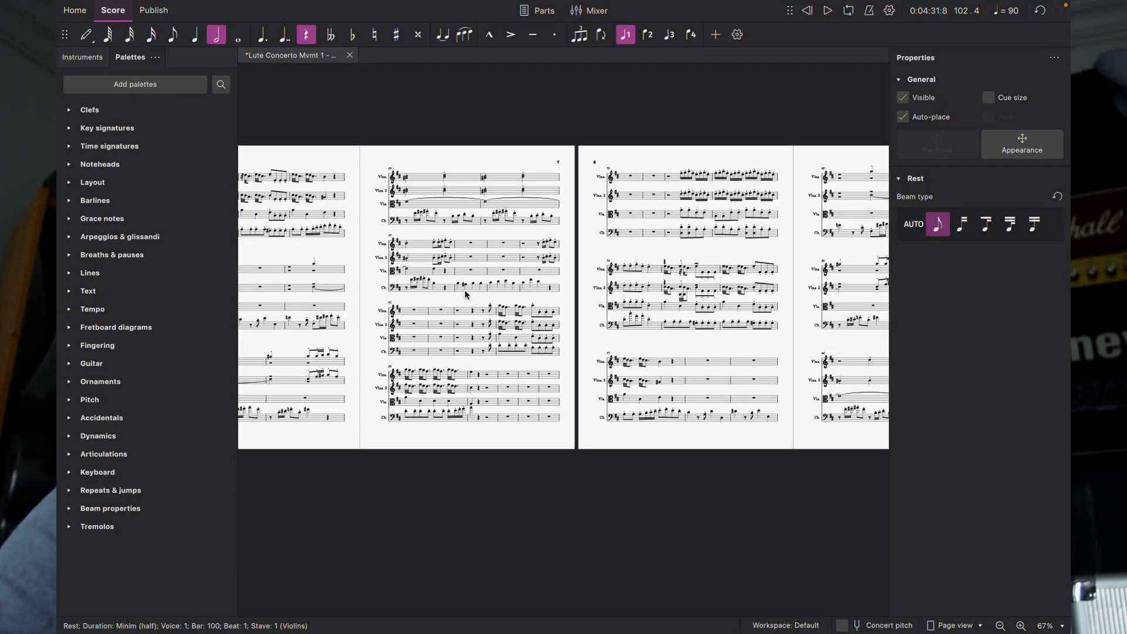
# Step: Scroll back to the score's opening page with the Violins, Viola and Contrabass staves
pyautogui.hscroll(-20, 464, 292)
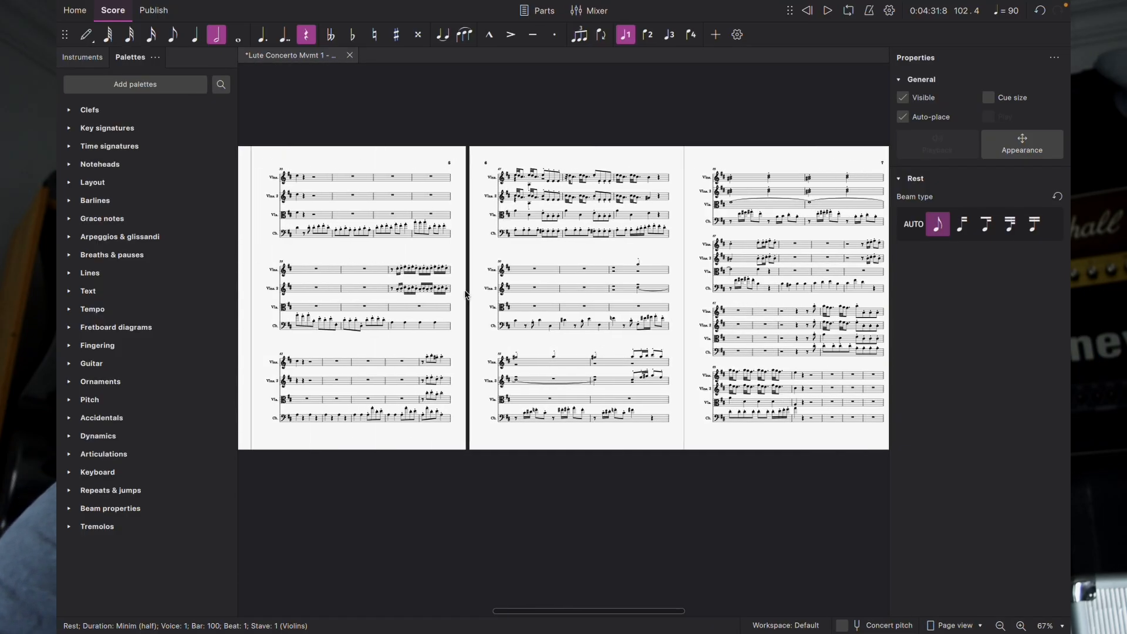
pyautogui.hscroll(-2, 464, 294)
pyautogui.hscroll(5, 465, 295)
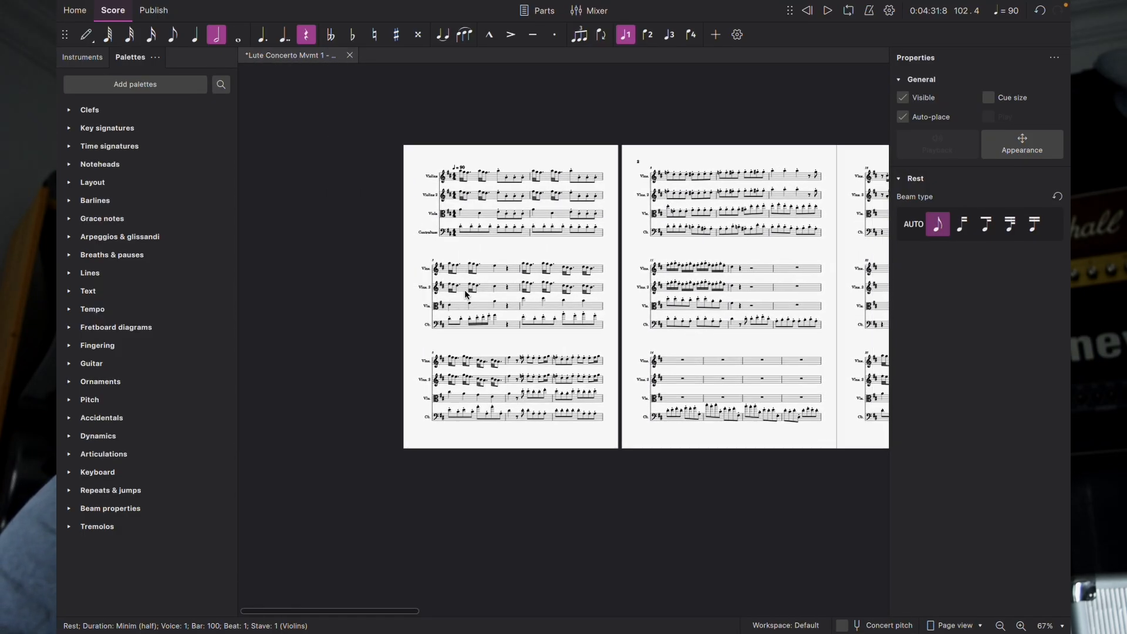
pyautogui.scroll(6, 465, 293)
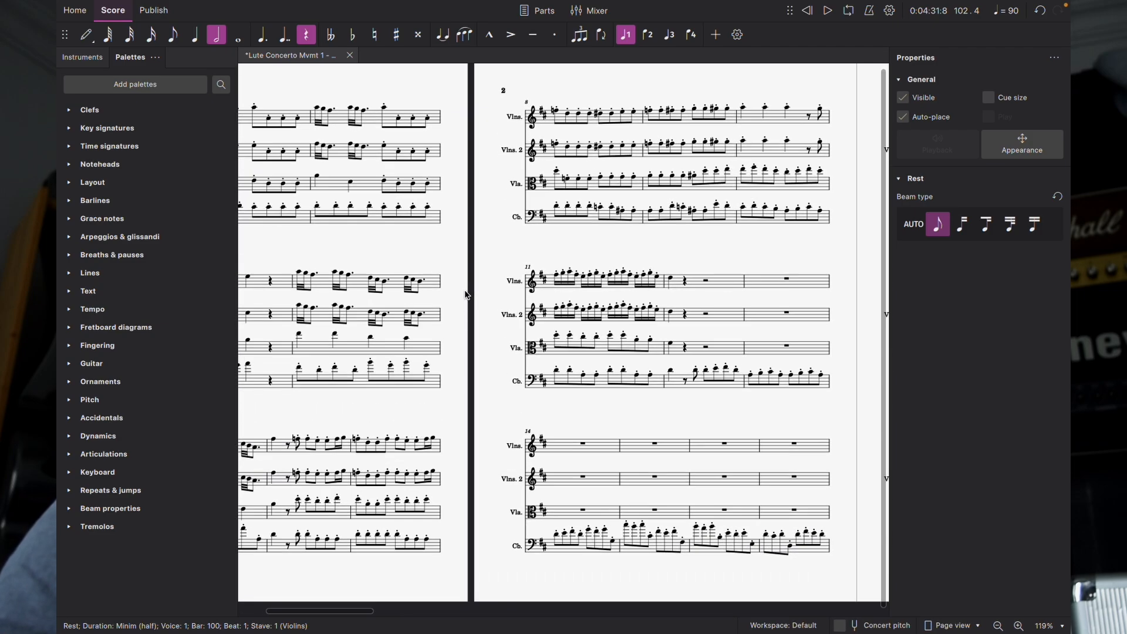
pyautogui.scroll(2, 464, 294)
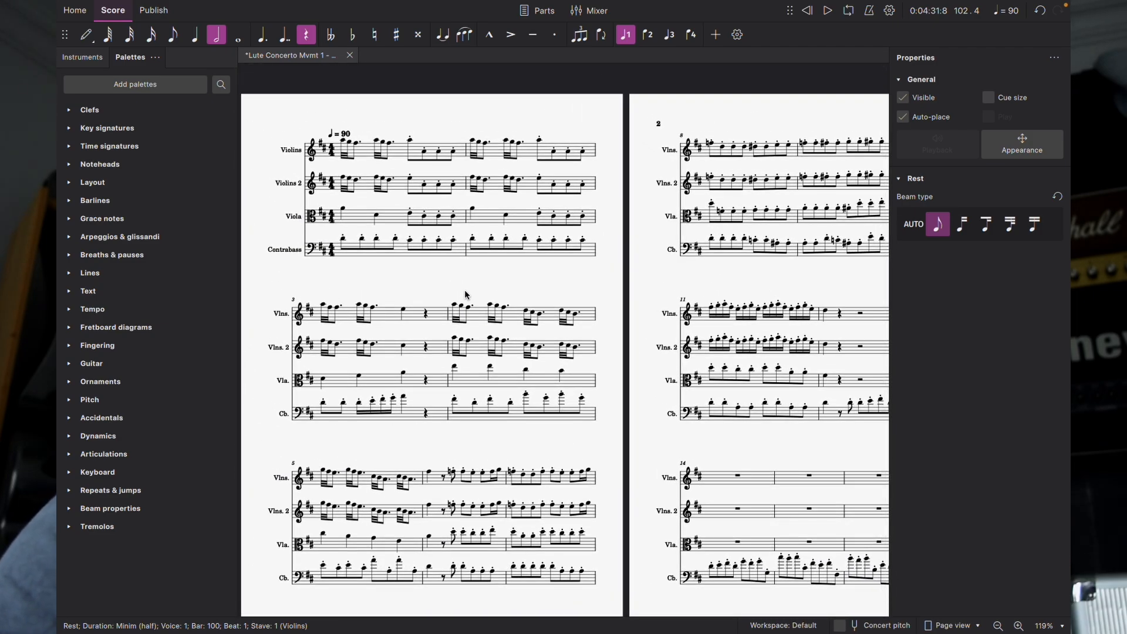
# Step: Add Violas (section) to the score from the instruments dialog, found by searching 'viol'
pyautogui.press('i')
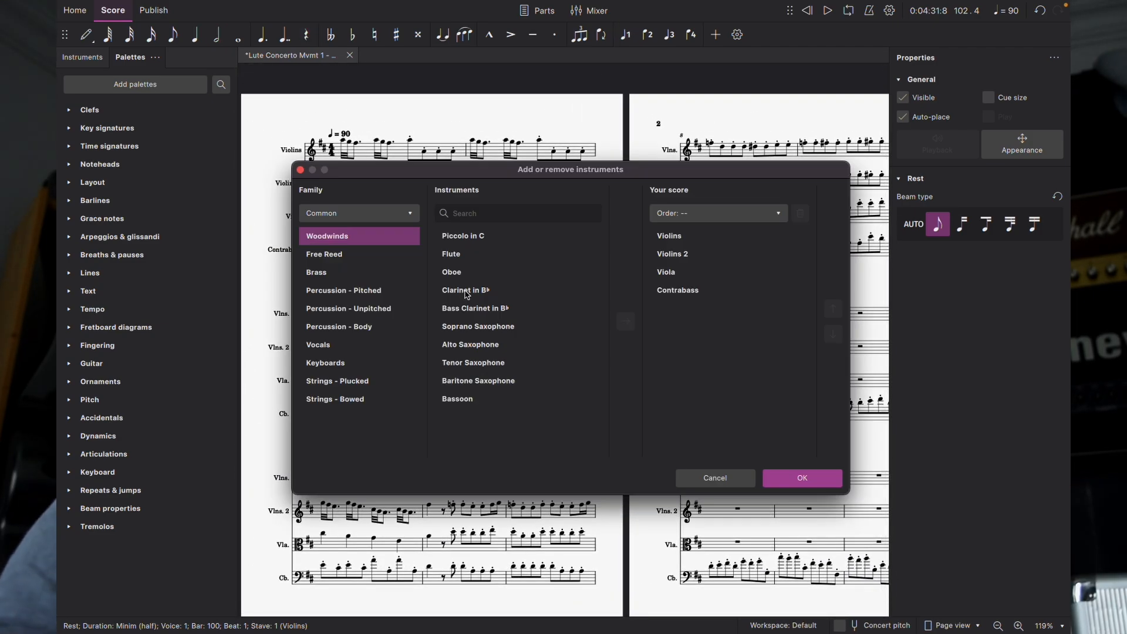
pyautogui.write('viol')
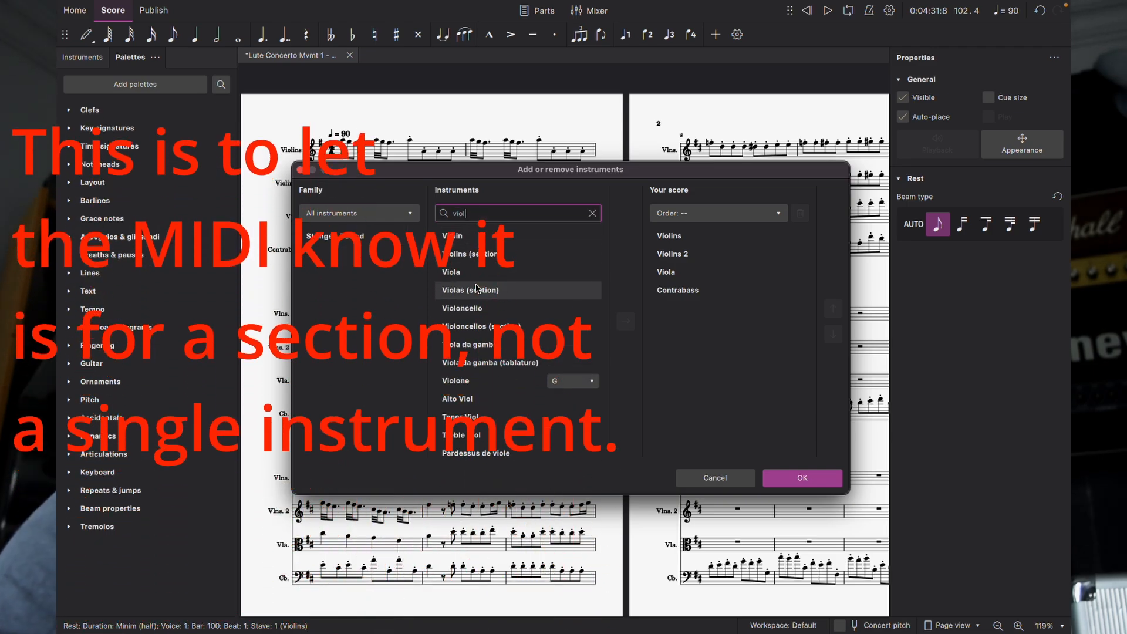
pyautogui.click(477, 289)
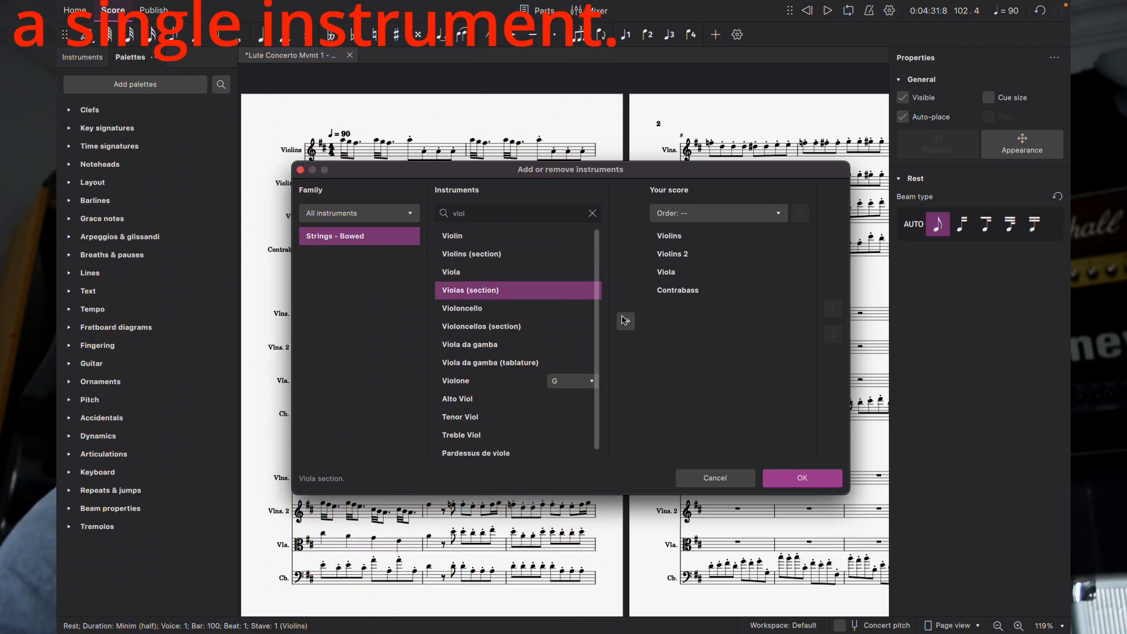
pyautogui.click(626, 320)
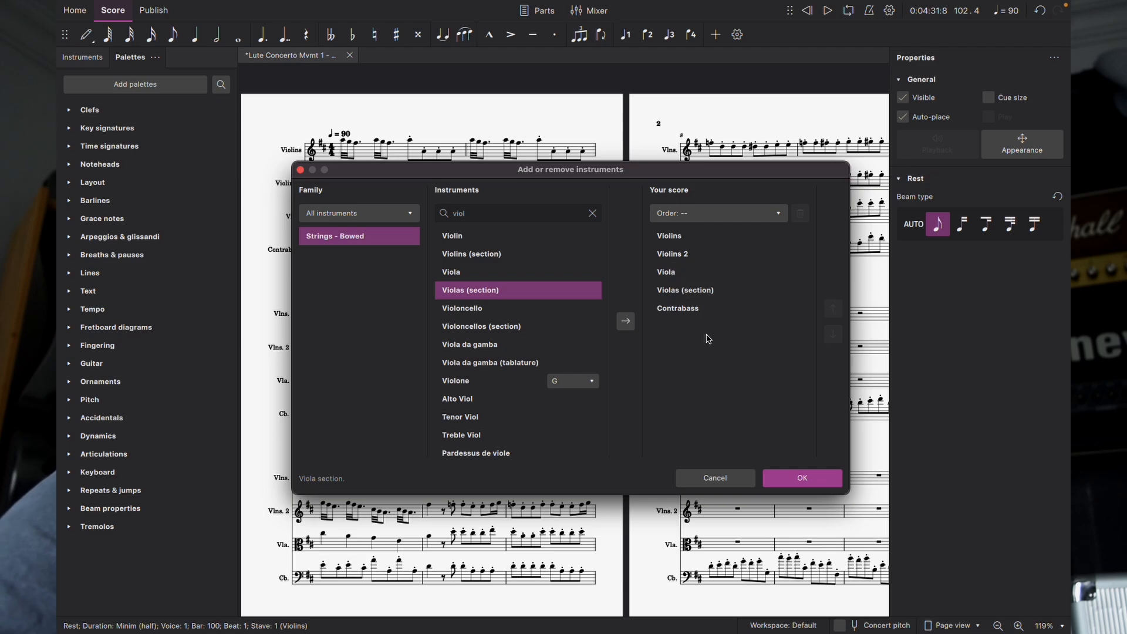
pyautogui.click(802, 477)
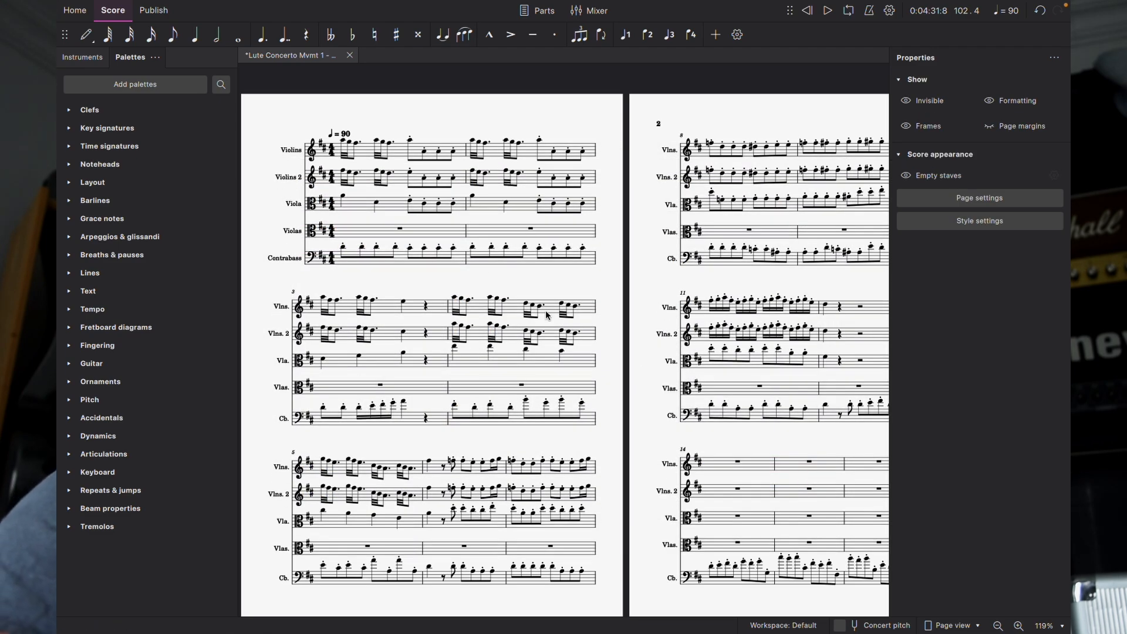
# Step: Play the score from Viola bar 1 and stop it
pyautogui.click(360, 204)
pyautogui.scroll(-1, 699, 286)
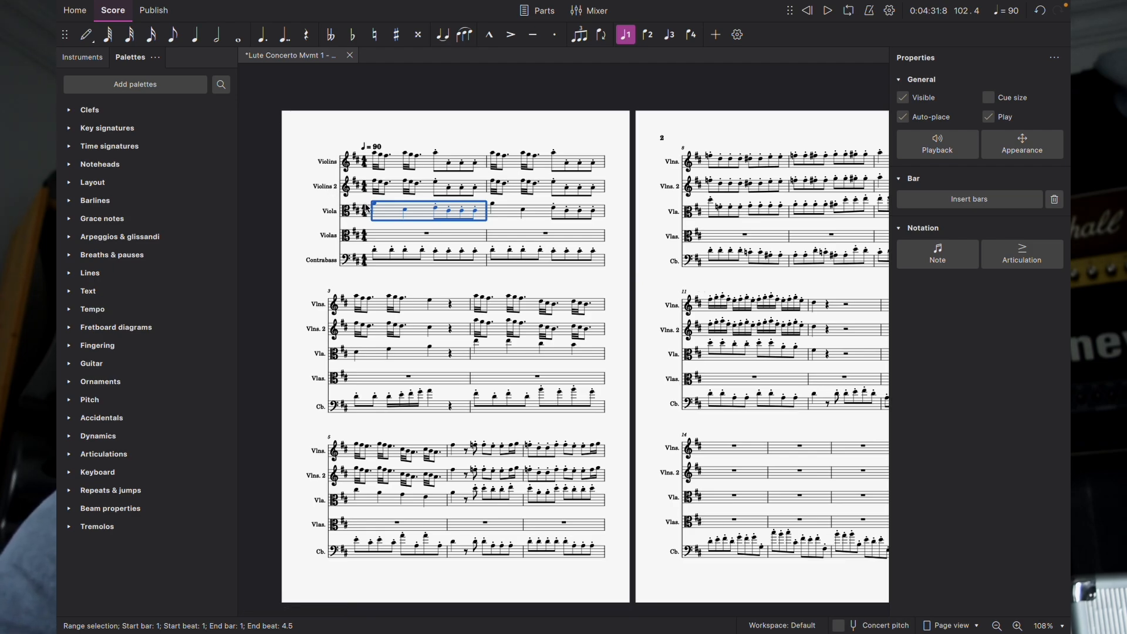
pyautogui.press('space')
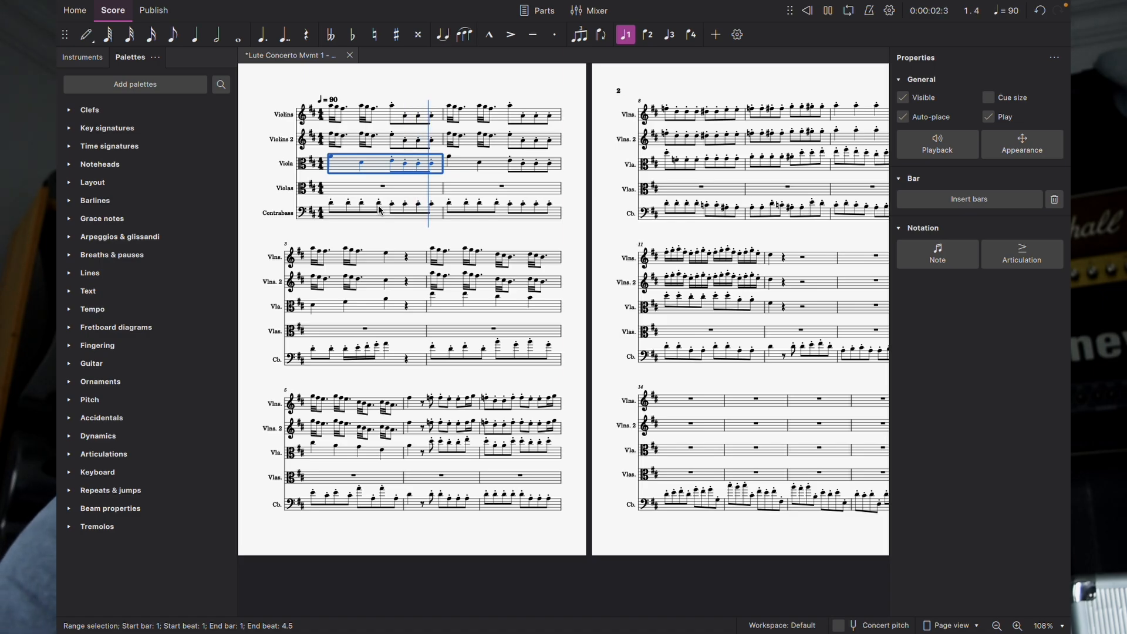
pyautogui.press('space')
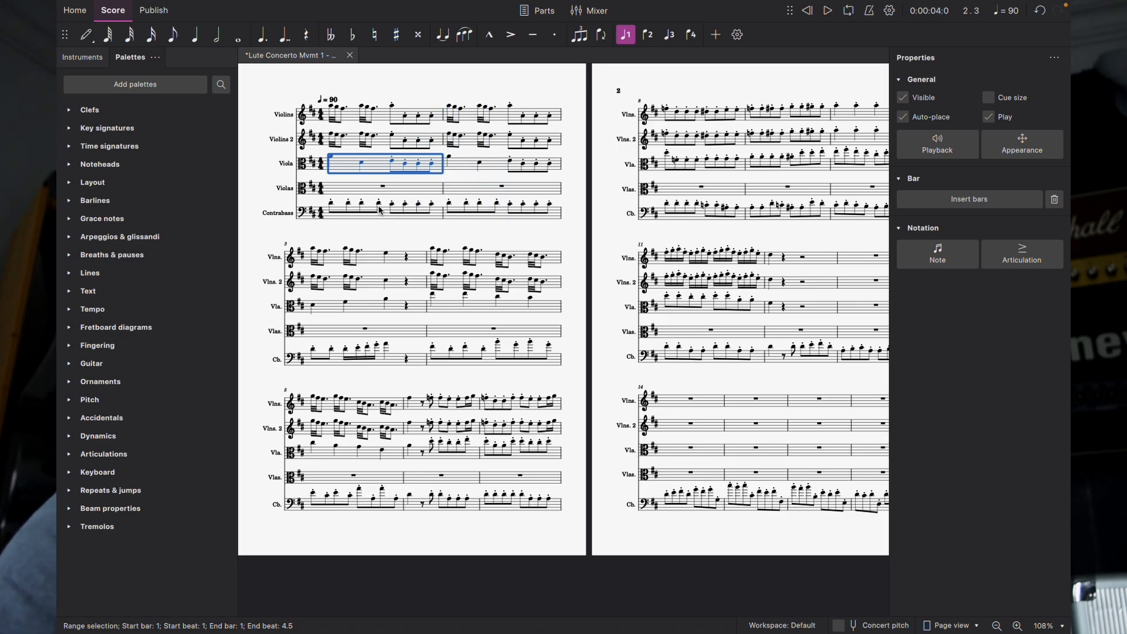
# Step: Scroll to the end of the score and select the last Viola bar, bar 102
pyautogui.hscroll(15, 352, 224)
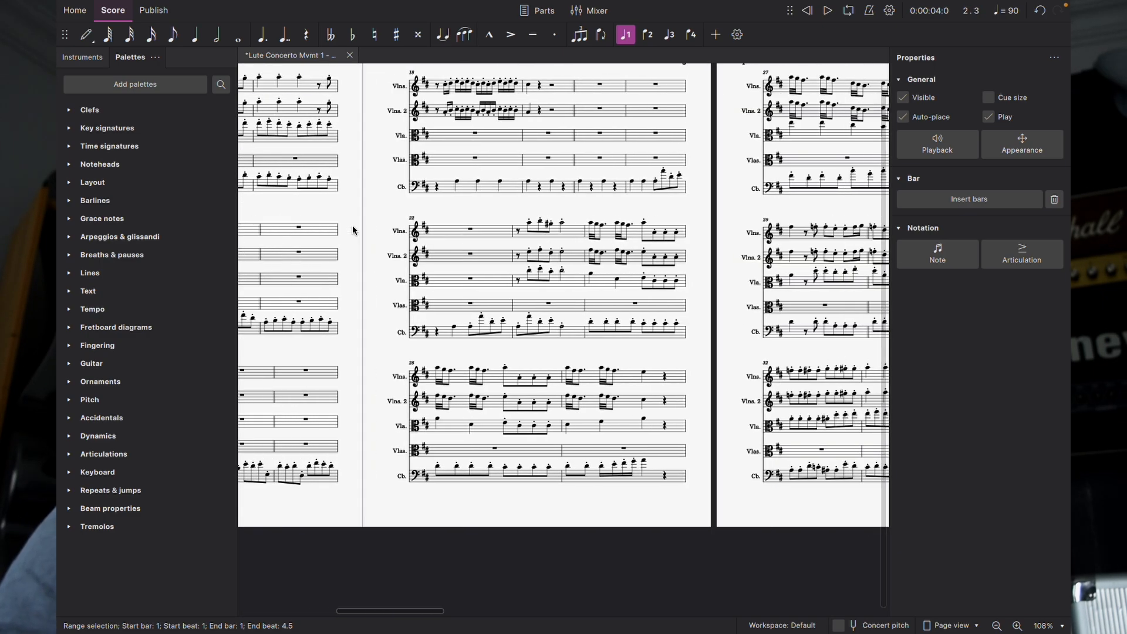
pyautogui.hscroll(20, 354, 228)
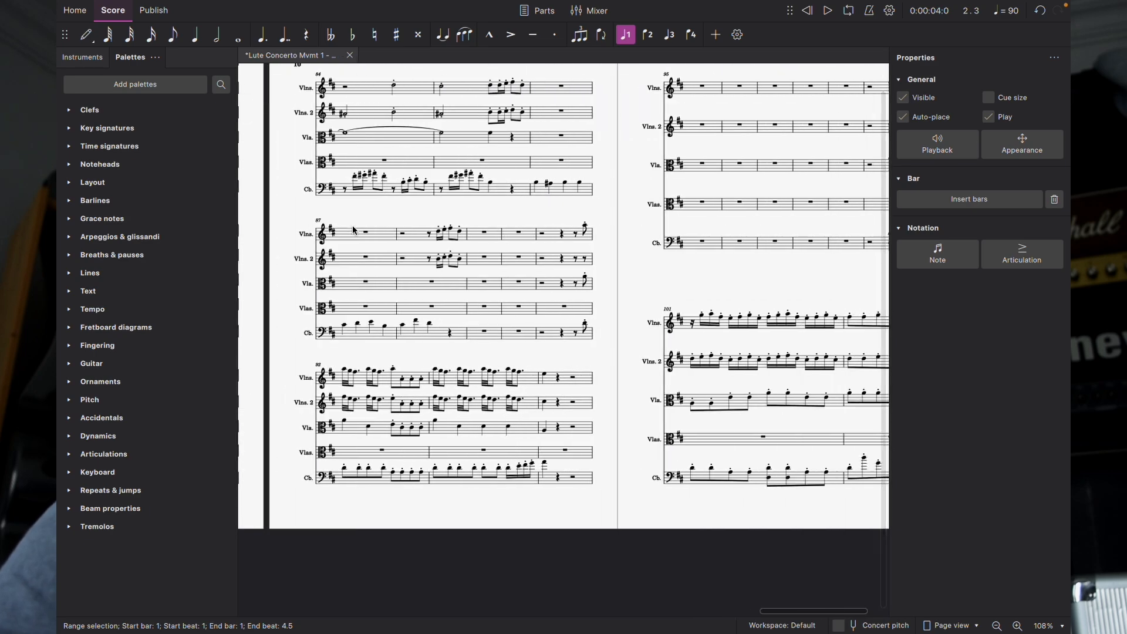
pyautogui.hscroll(-5, 353, 230)
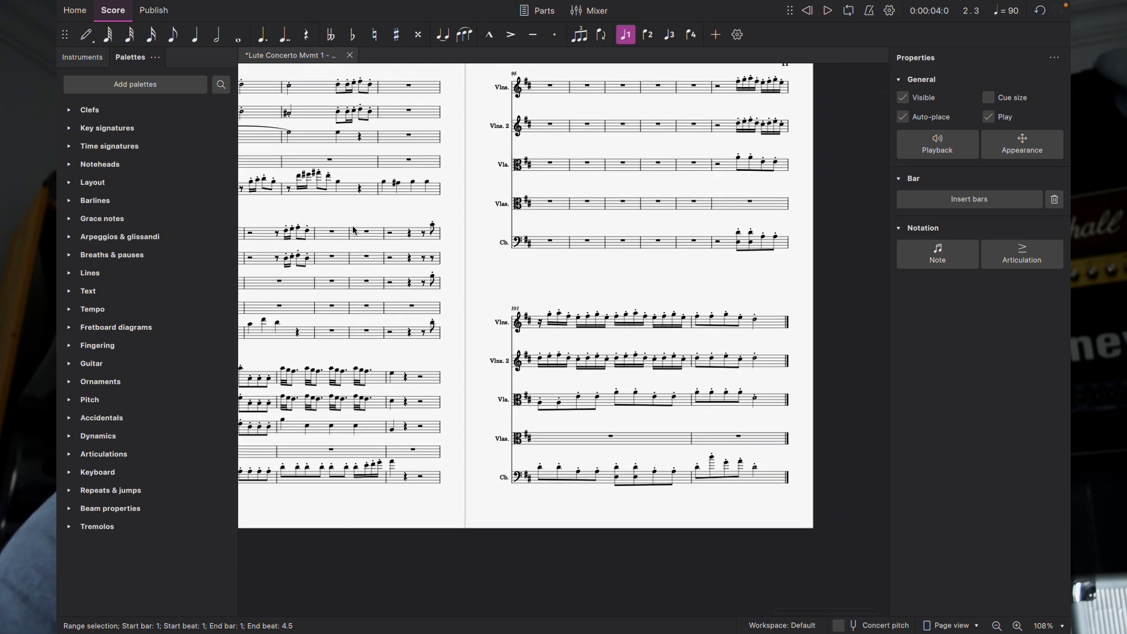
pyautogui.click(787, 401)
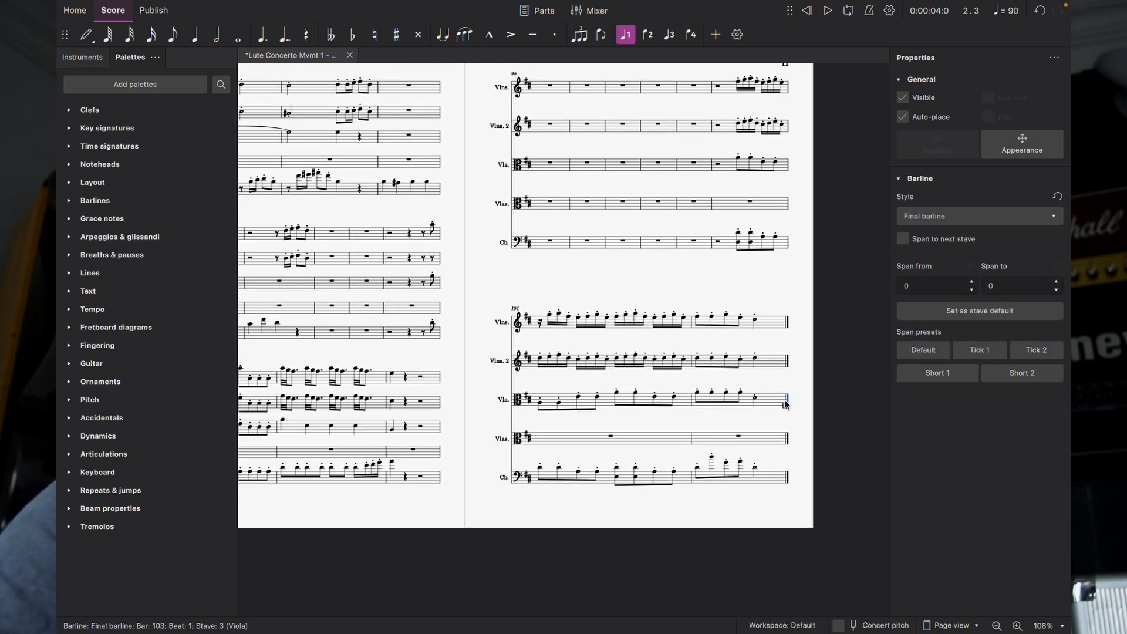
pyautogui.click(776, 403)
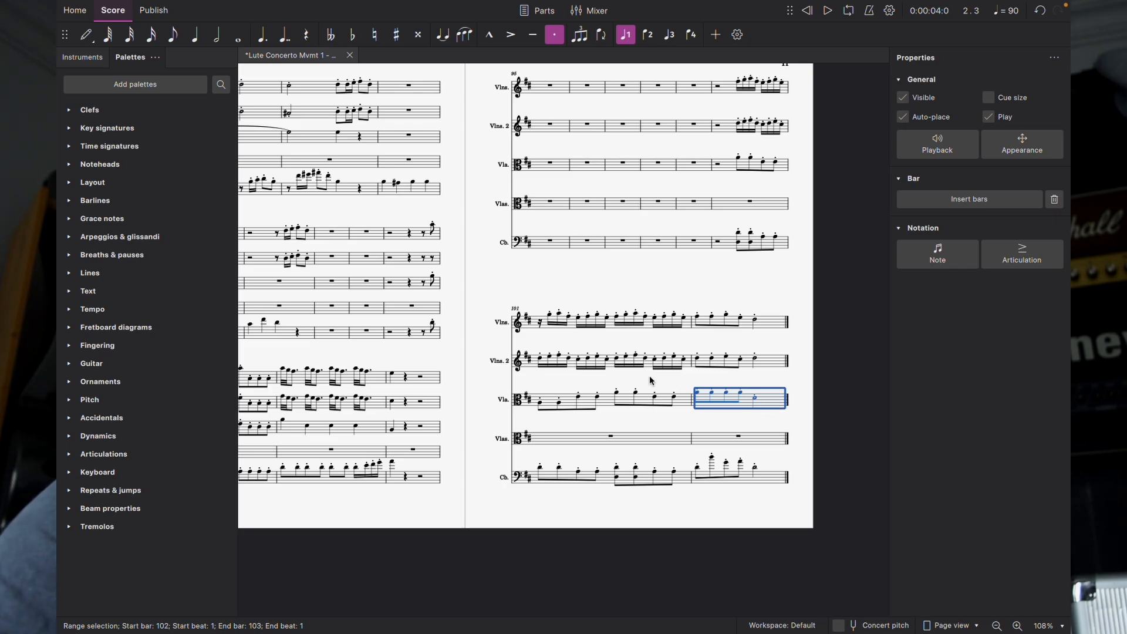
pyautogui.hscroll(-20, 640, 376)
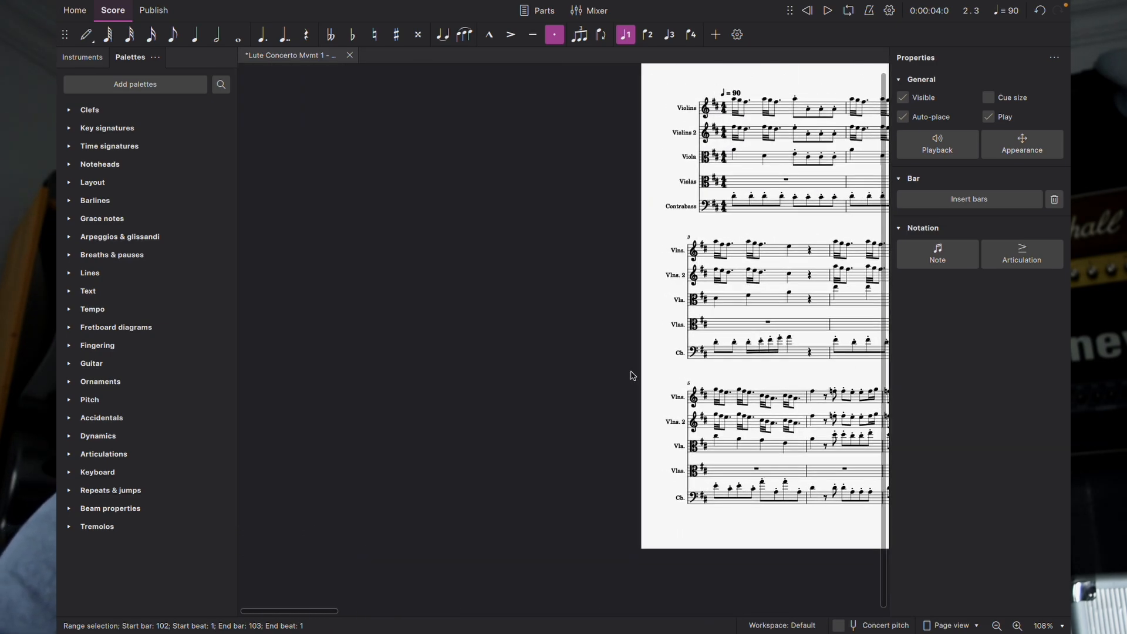
pyautogui.hscroll(-5, 632, 376)
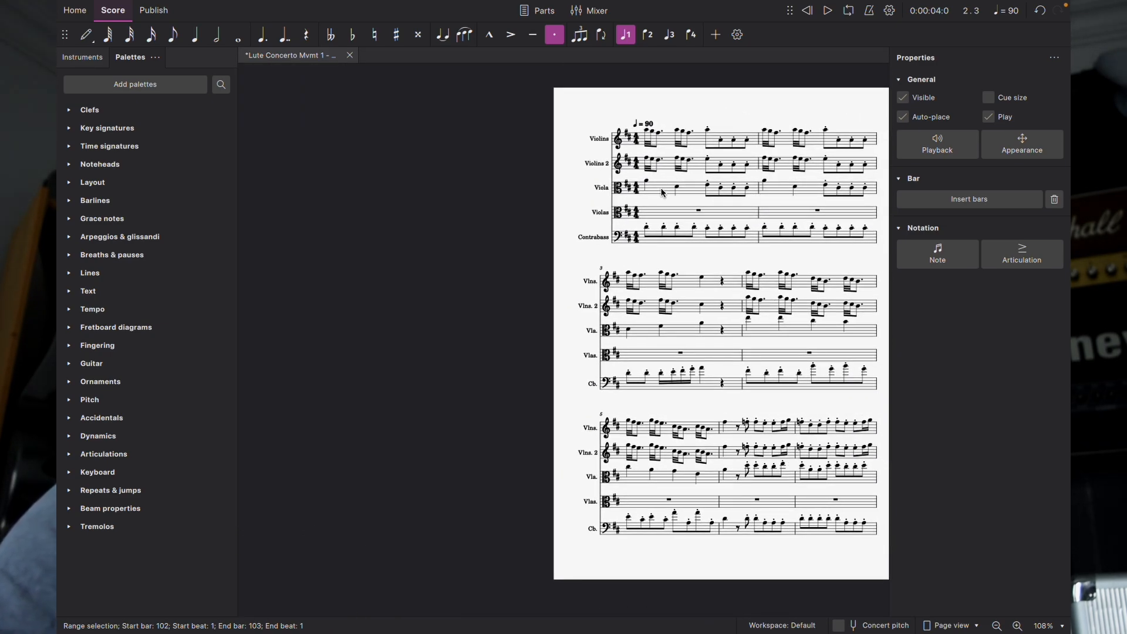
# Step: Copy the whole Viola part into the first bar of the empty Violas staff
pyautogui.keyDown('shift'); pyautogui.click(662, 192); pyautogui.keyUp('shift')
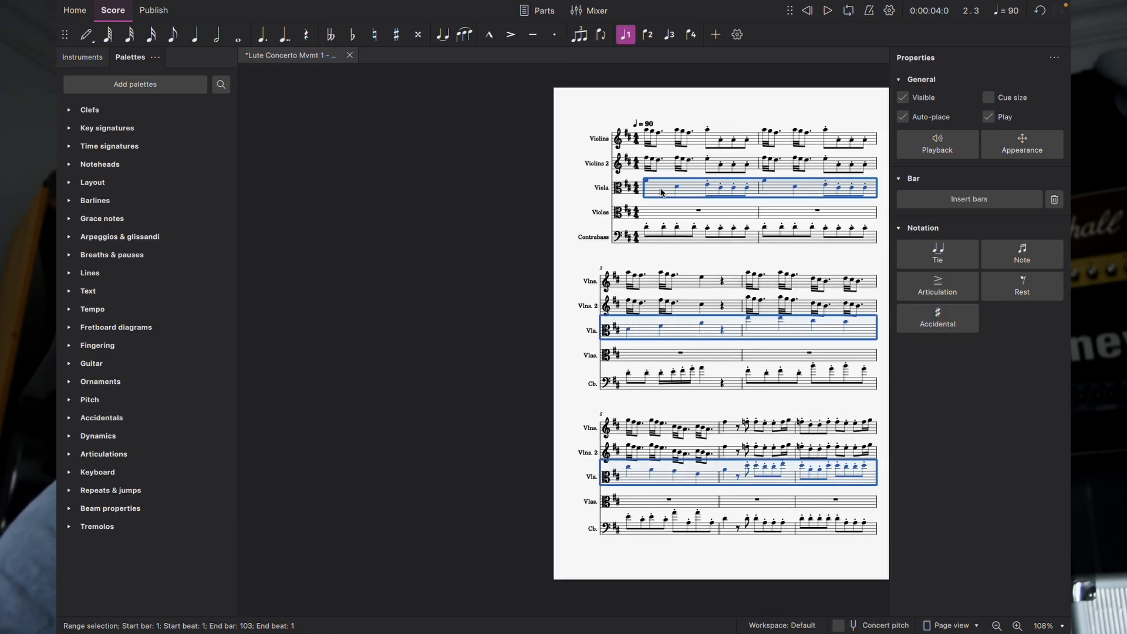
pyautogui.click(662, 218)
pyautogui.hotkey('ctrl', 'v')
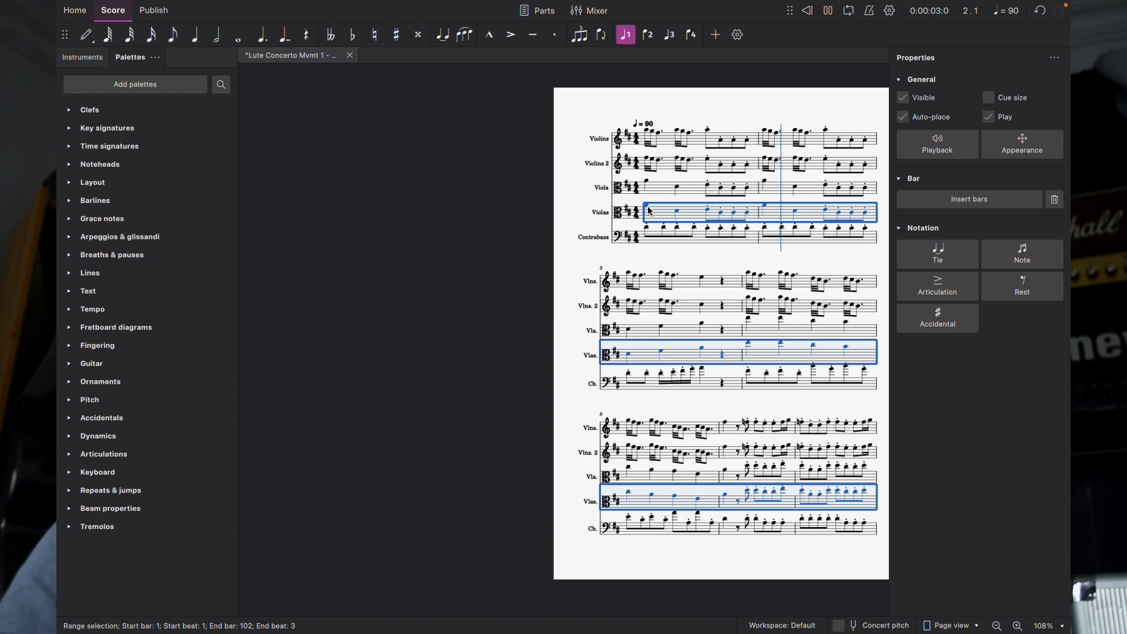
# Step: Stop playback and clear the Violas range selection
pyautogui.press('space')
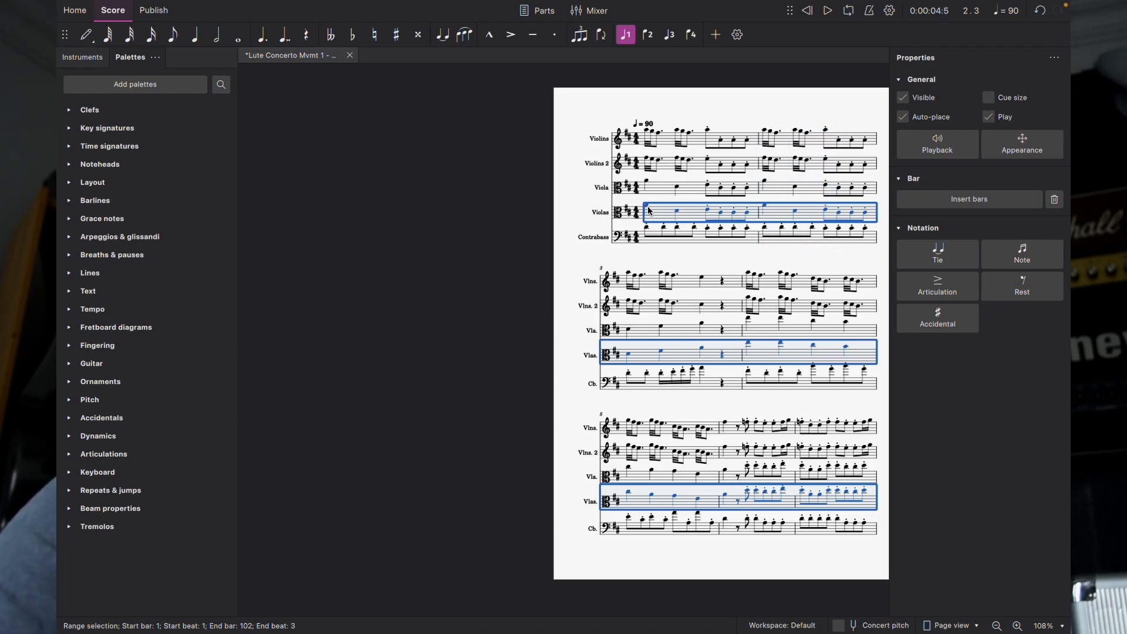
pyautogui.press('Escape')
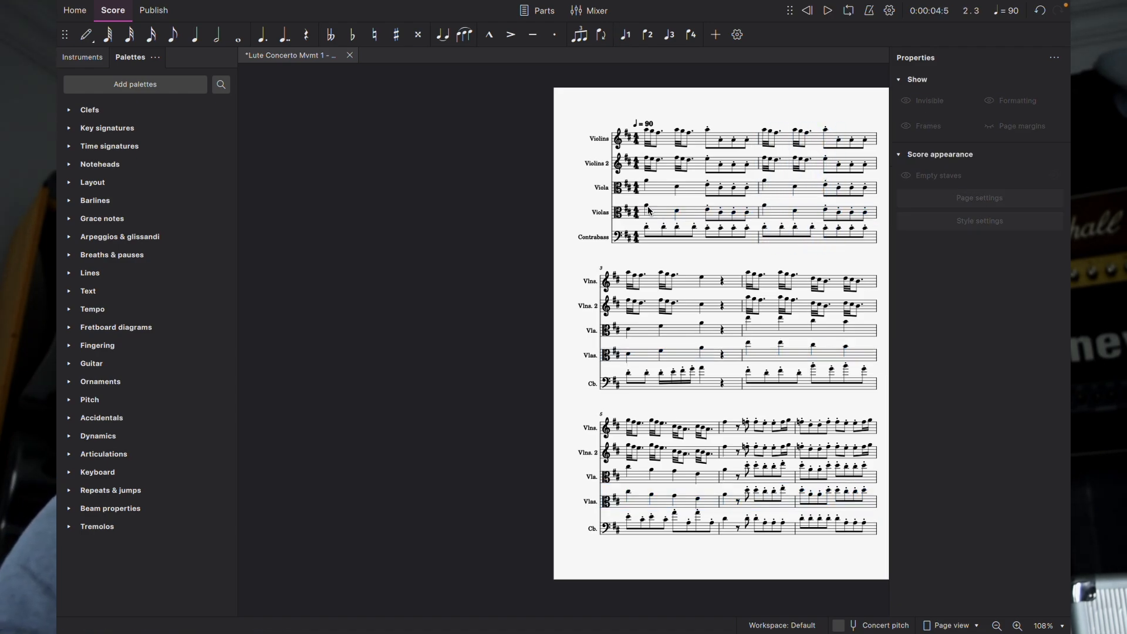
pyautogui.hscroll(5, 656, 246)
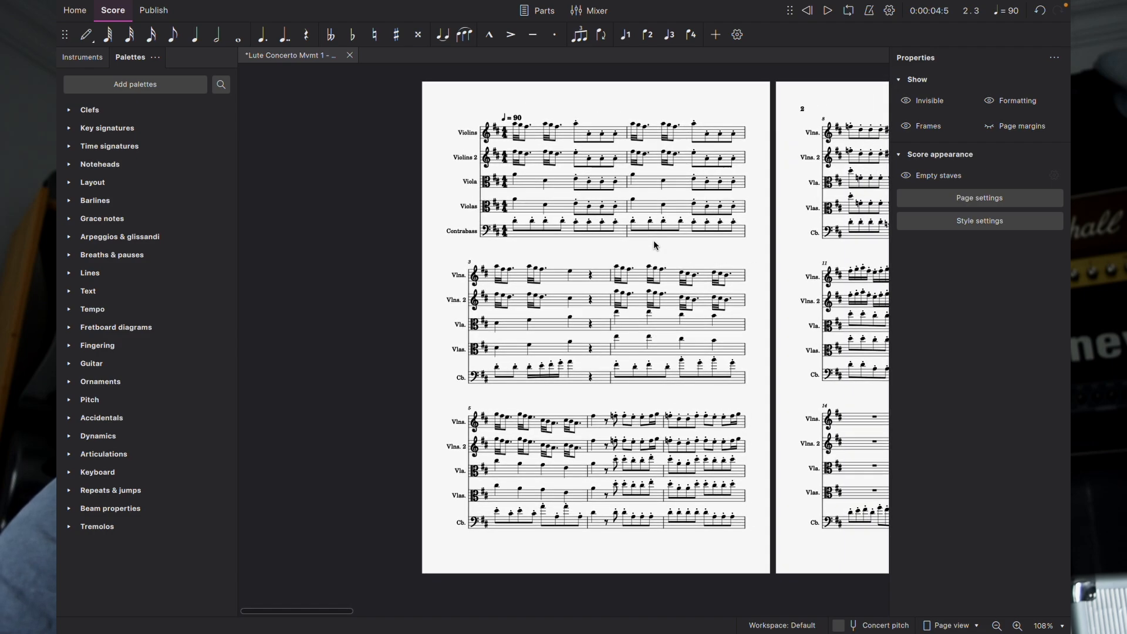
# Step: Open the Mixer, lower the solo Viola's reverb send to 4%, and select Violas bar 1
pyautogui.click(593, 12)
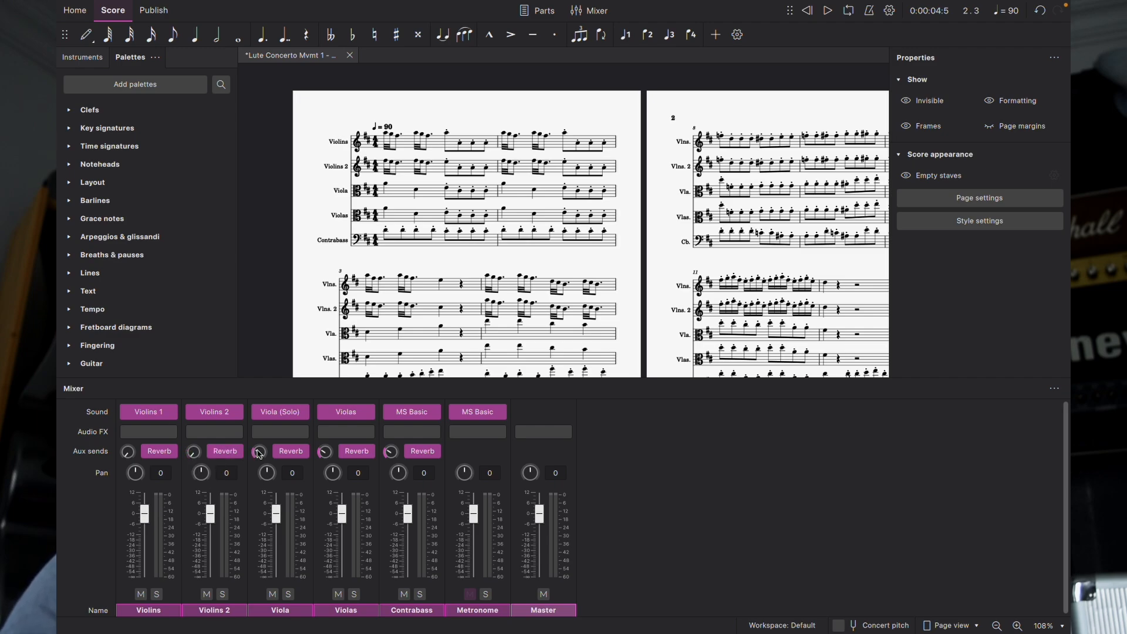
pyautogui.moveTo(258, 453); pyautogui.dragTo(259, 468)
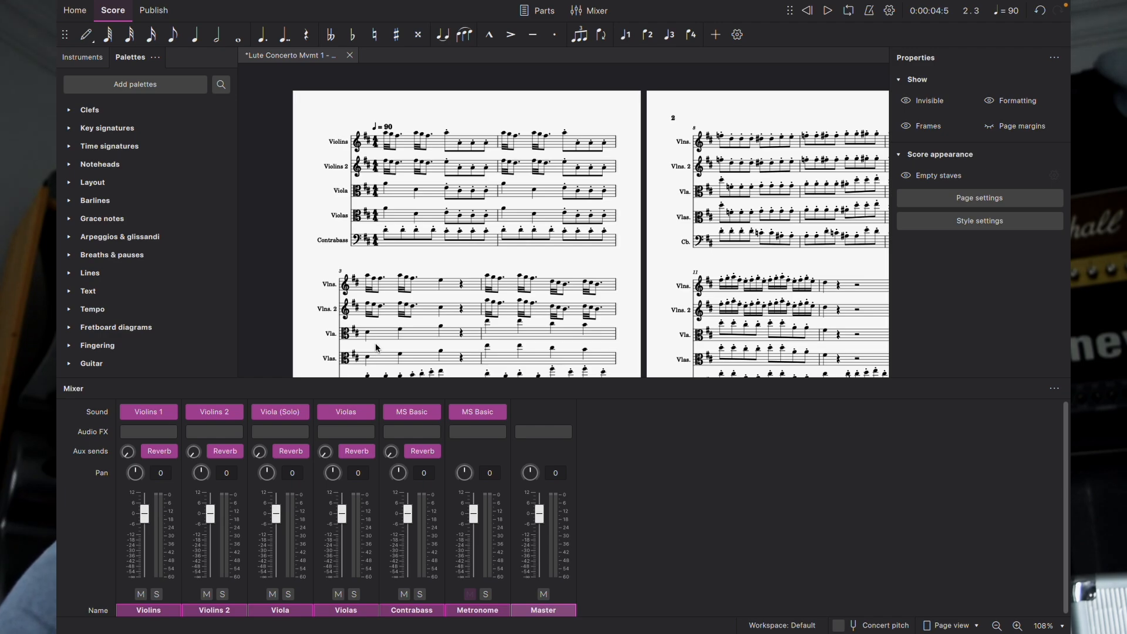
pyautogui.click(398, 220)
# Step: Play from the Violas' first bar, then remove the solo Viola from the score's instruments
pyautogui.press('space')
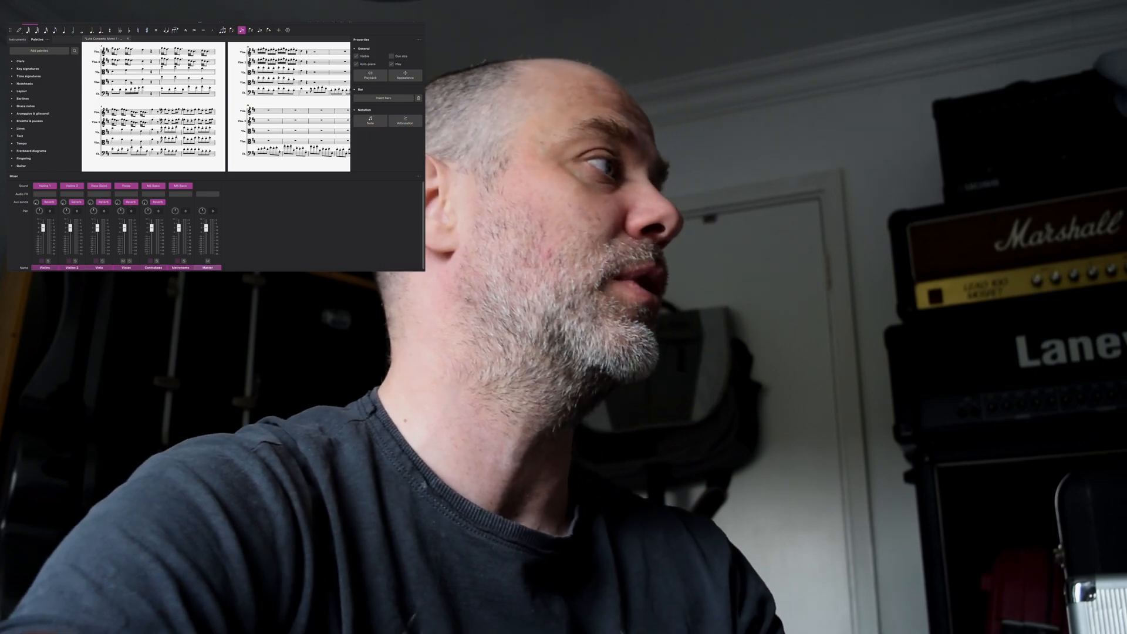
pyautogui.press('i')
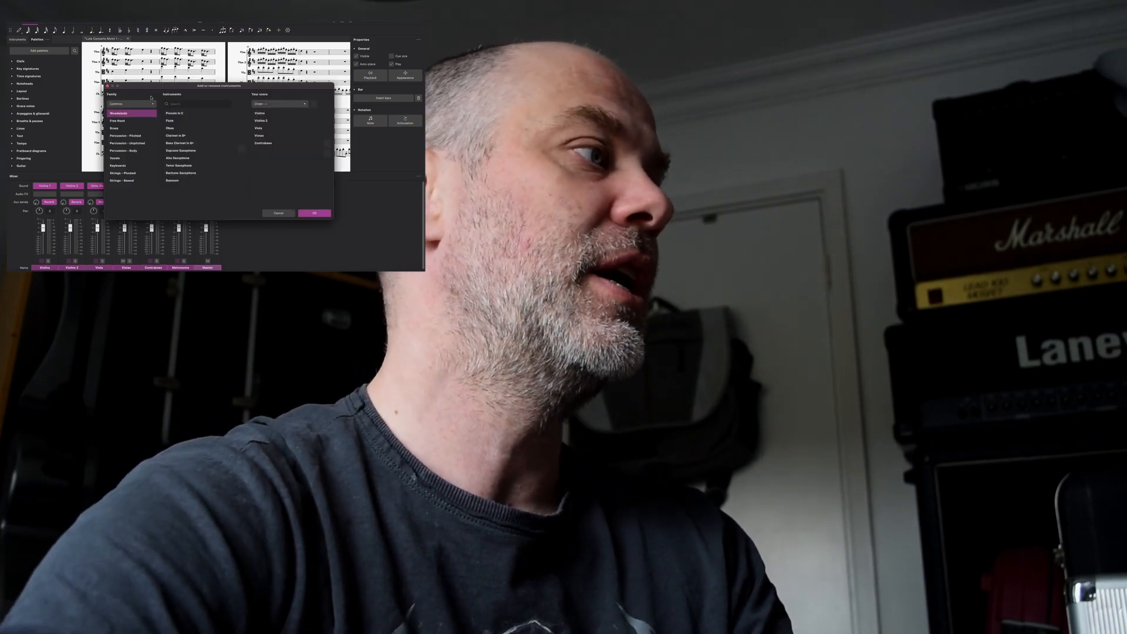
pyautogui.click(259, 128)
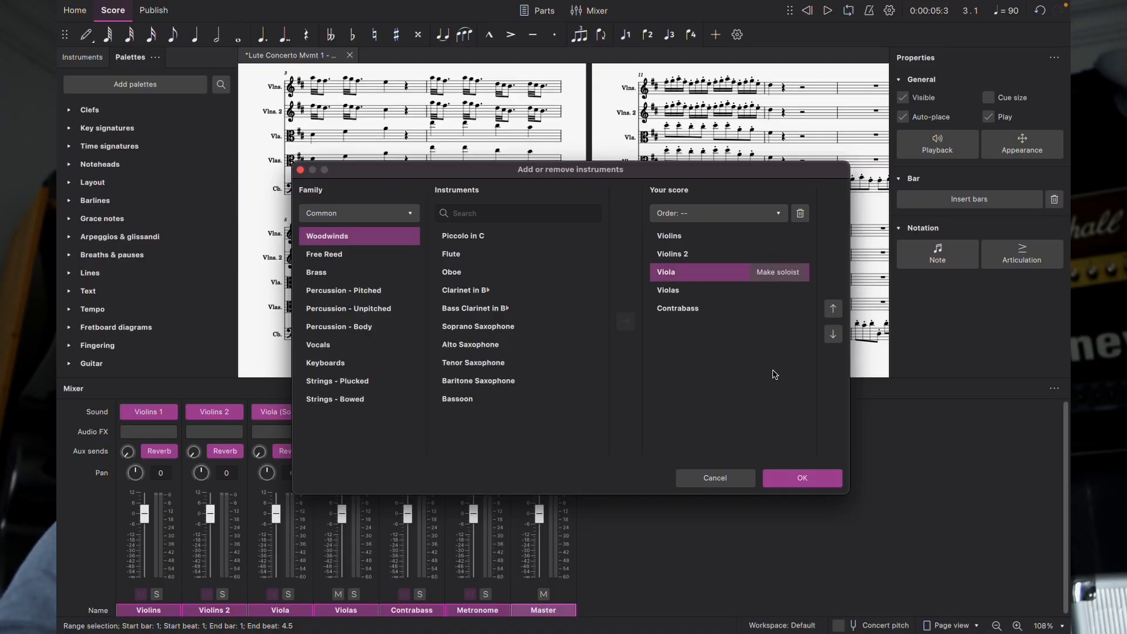
pyautogui.click(802, 212)
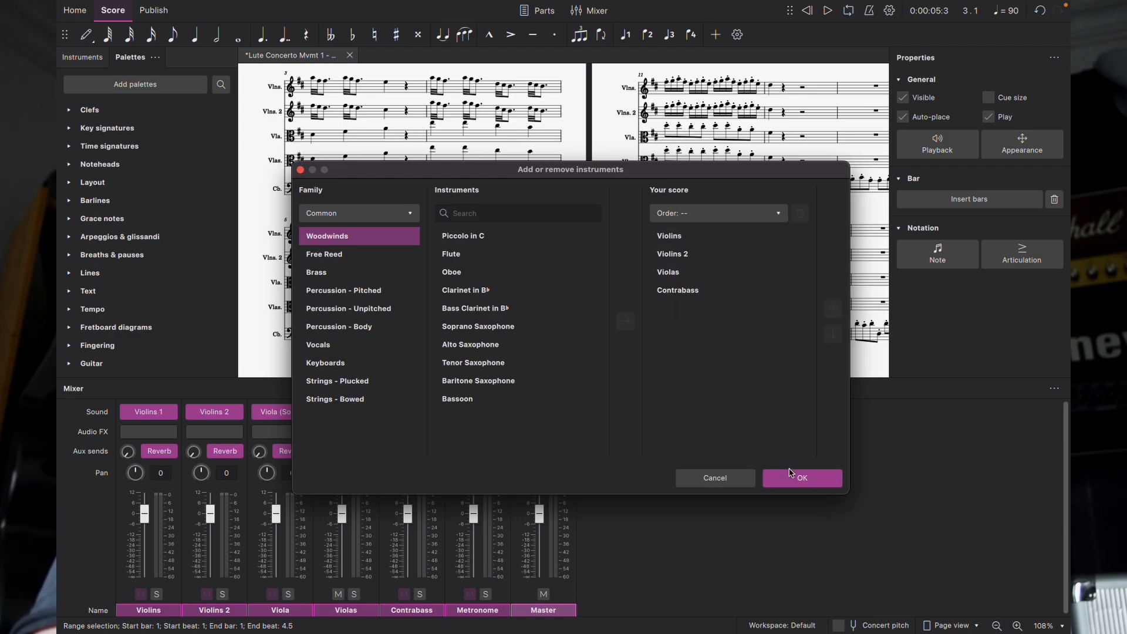
# Step: Search 'con' and add Contrabasses (section) to the score
pyautogui.click(524, 213)
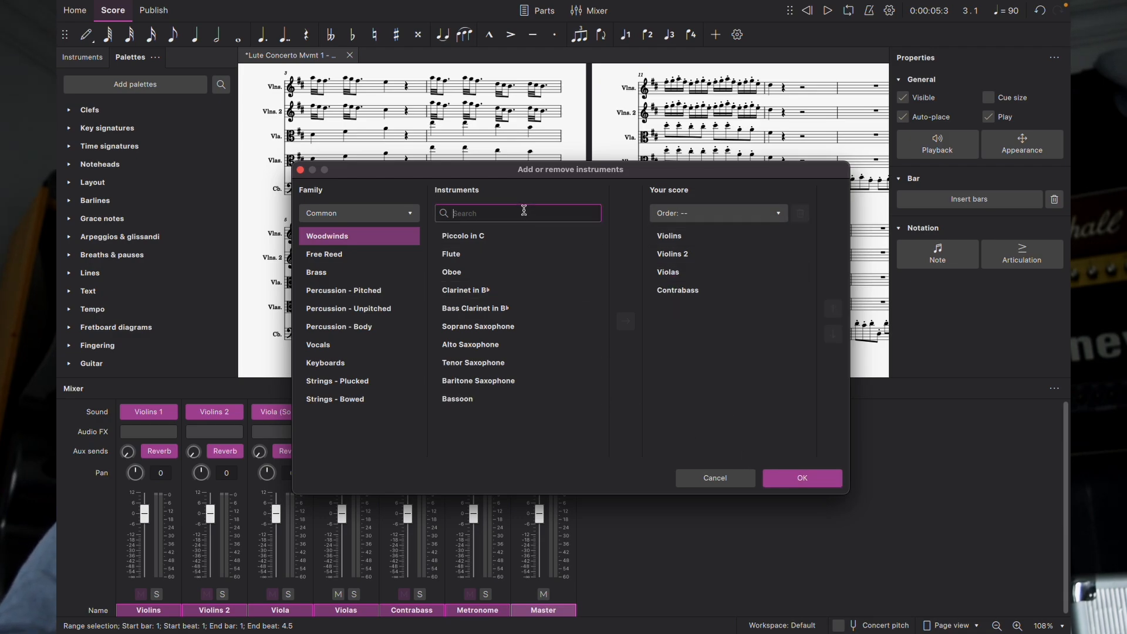
pyautogui.write('con')
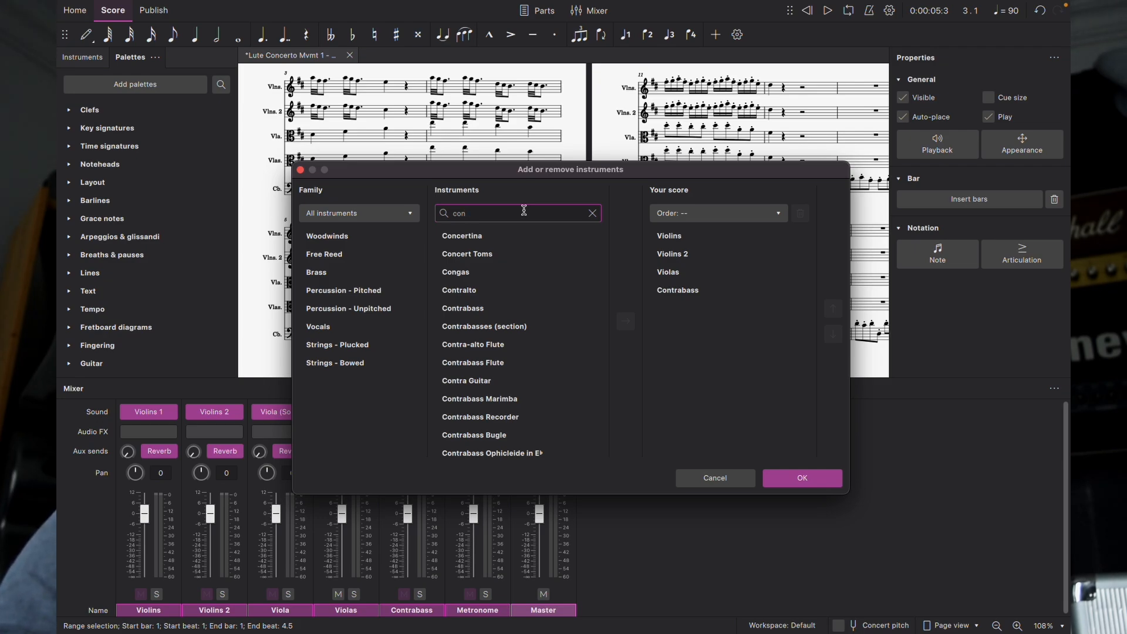
pyautogui.click(492, 328)
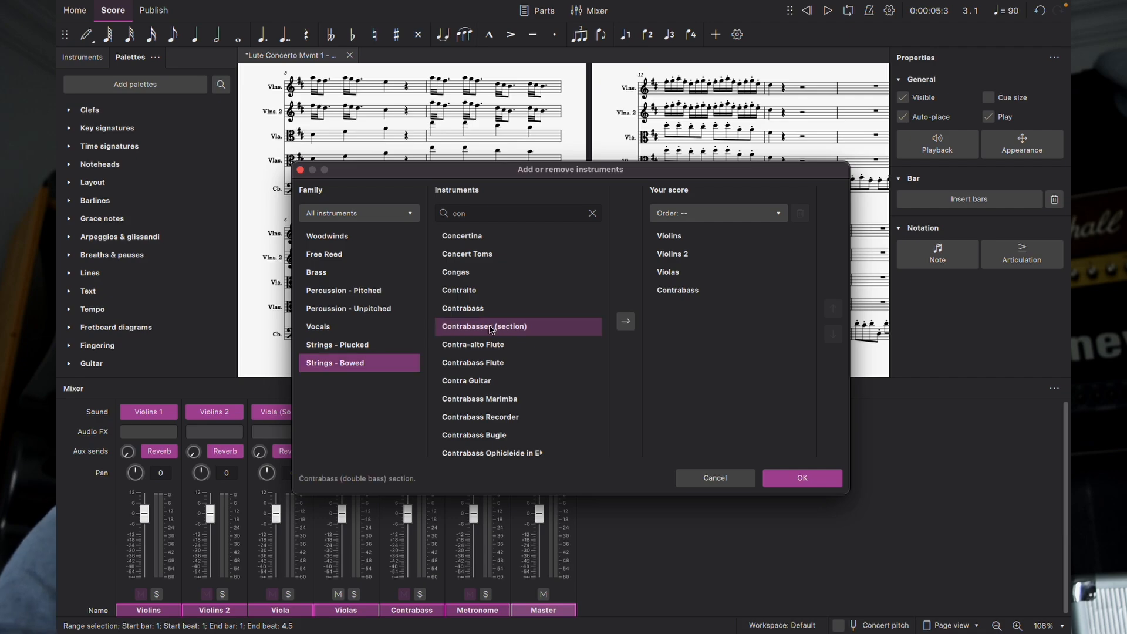
pyautogui.click(626, 321)
pyautogui.click(802, 478)
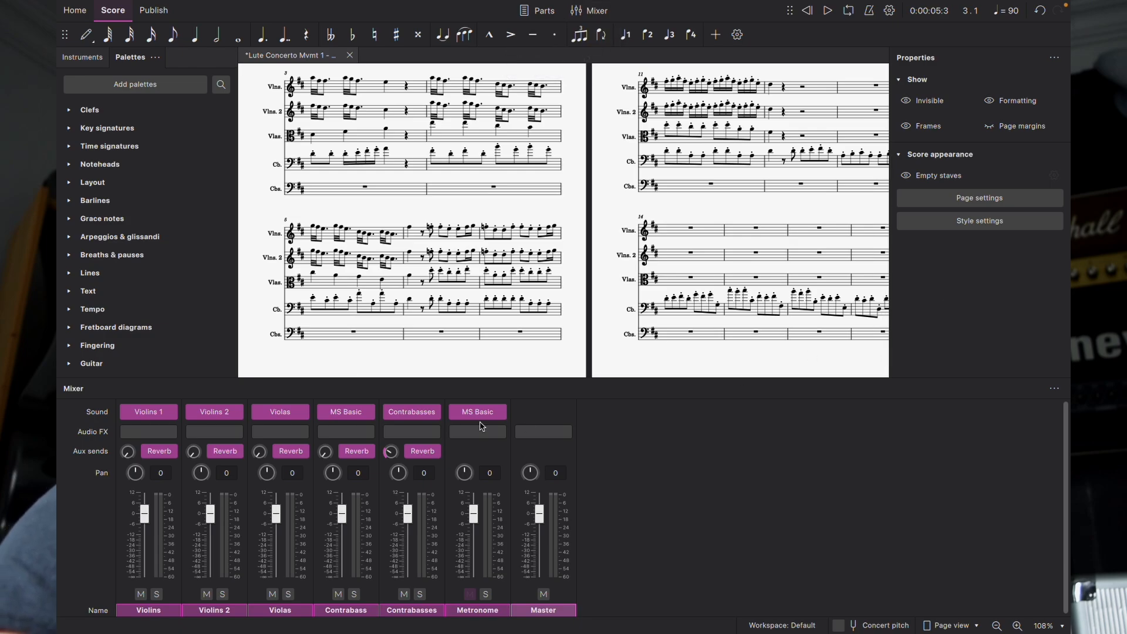
# Step: Select Contrabass bars 1–103 and briefly play the passage back
pyautogui.scroll(-5, 429, 305)
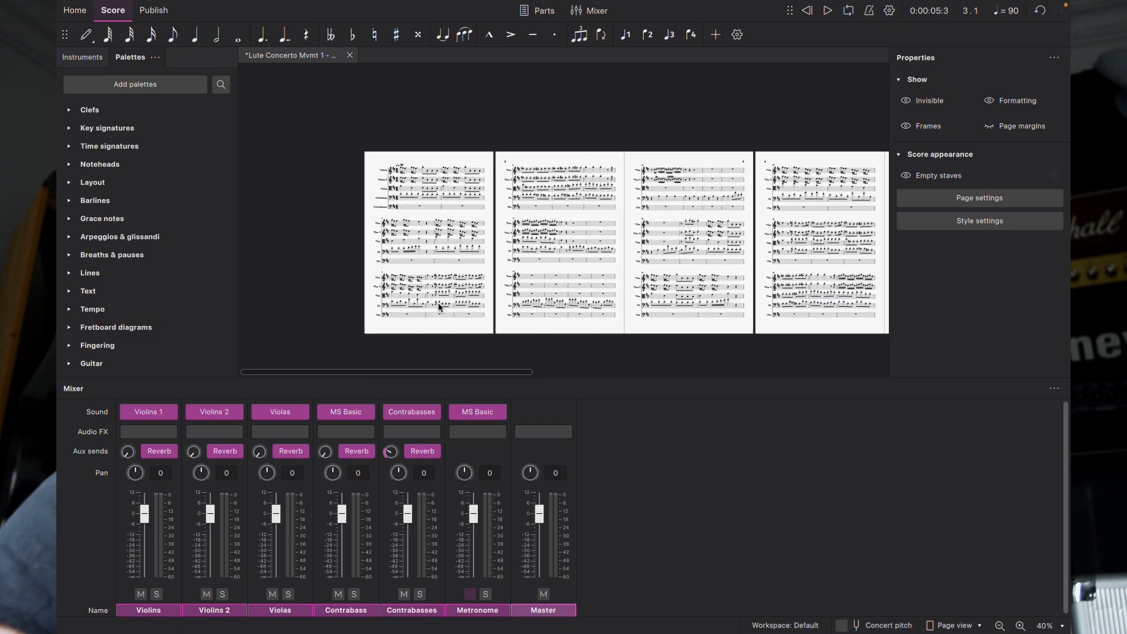
pyautogui.scroll(1, 438, 302)
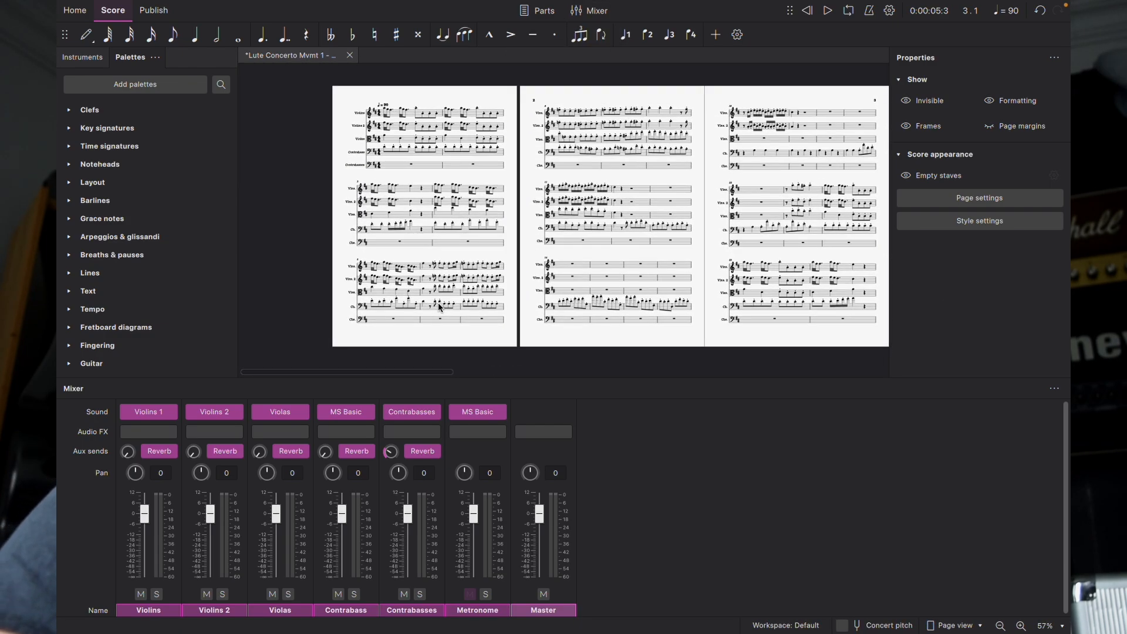
pyautogui.click(389, 157)
pyautogui.hscroll(10, 699, 214)
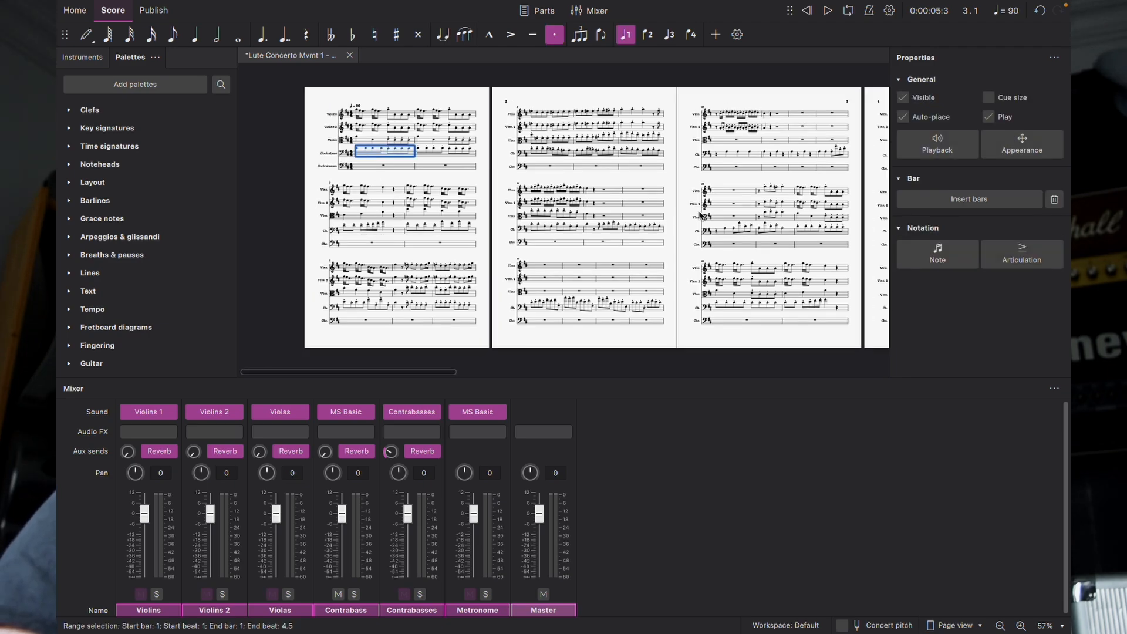
pyautogui.hscroll(6, 699, 215)
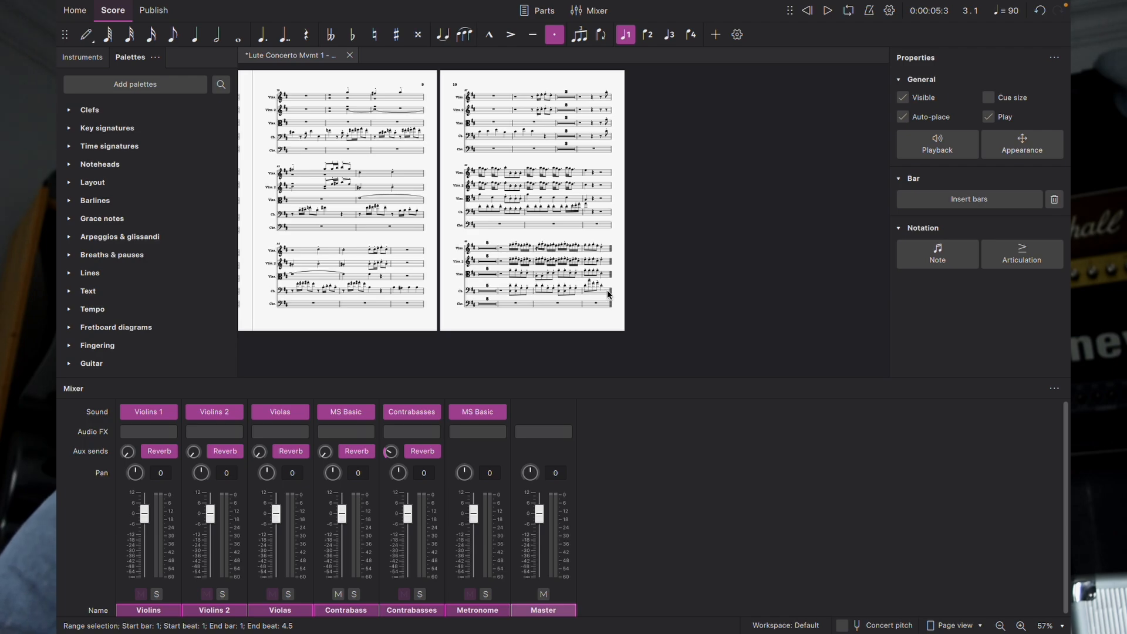
pyautogui.keyDown('shift'); pyautogui.click(609, 293); pyautogui.keyUp('shift')
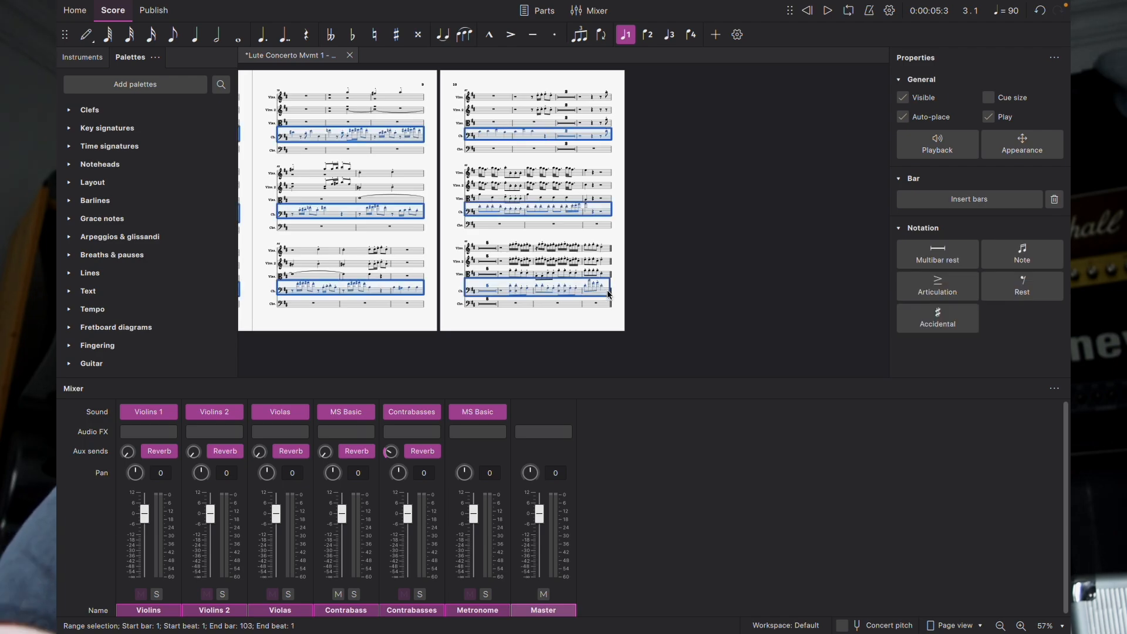
pyautogui.hscroll(-15, 608, 293)
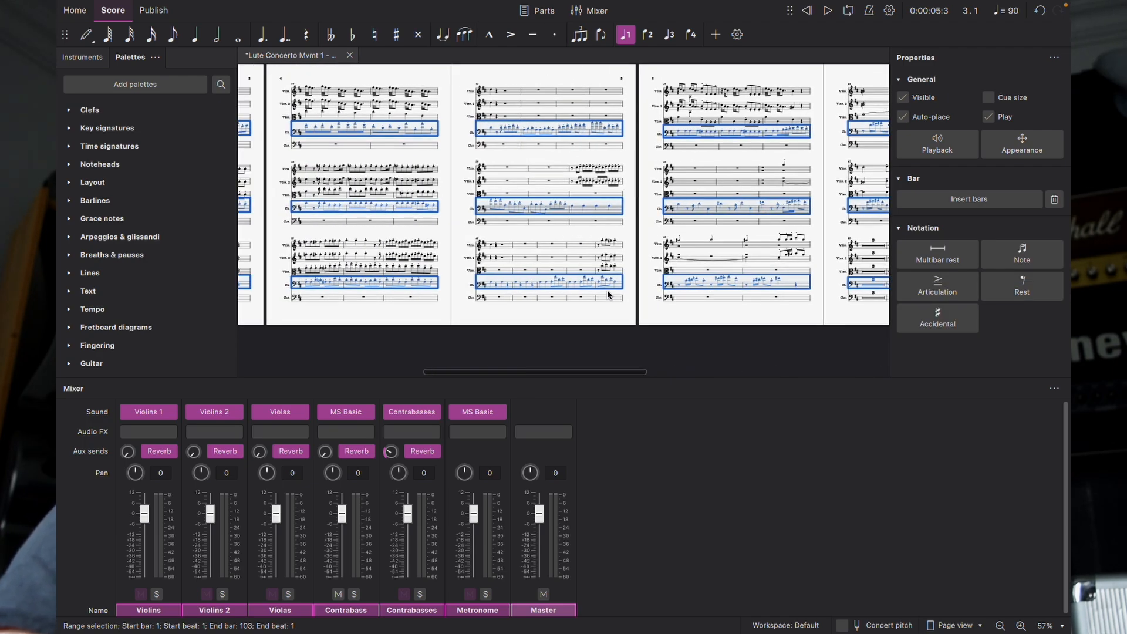
pyautogui.press('space')
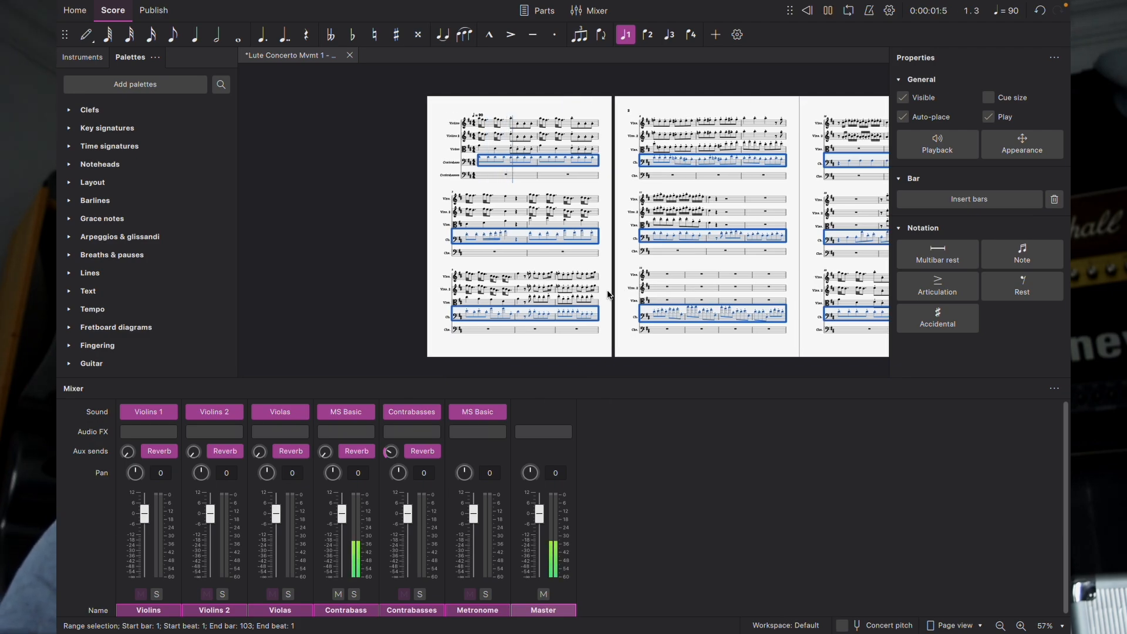
pyautogui.press('space')
# Step: Paste the bass line into bar 1 of the empty Contrabasses staff
pyautogui.click(489, 176)
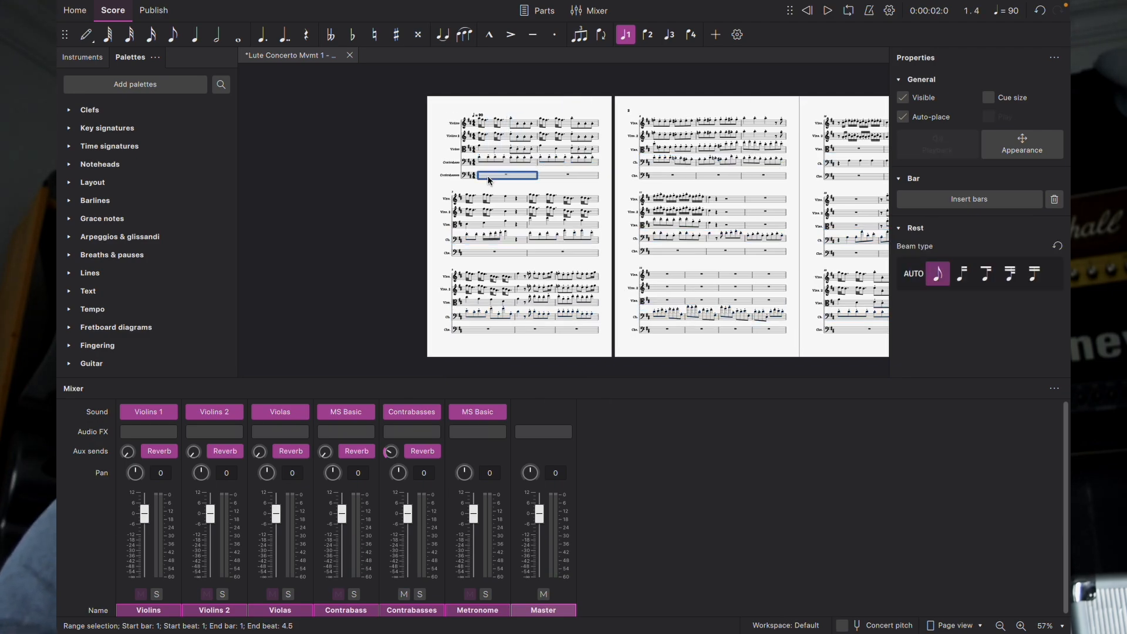
pyautogui.hotkey('ctrl', 'shift', 'End')
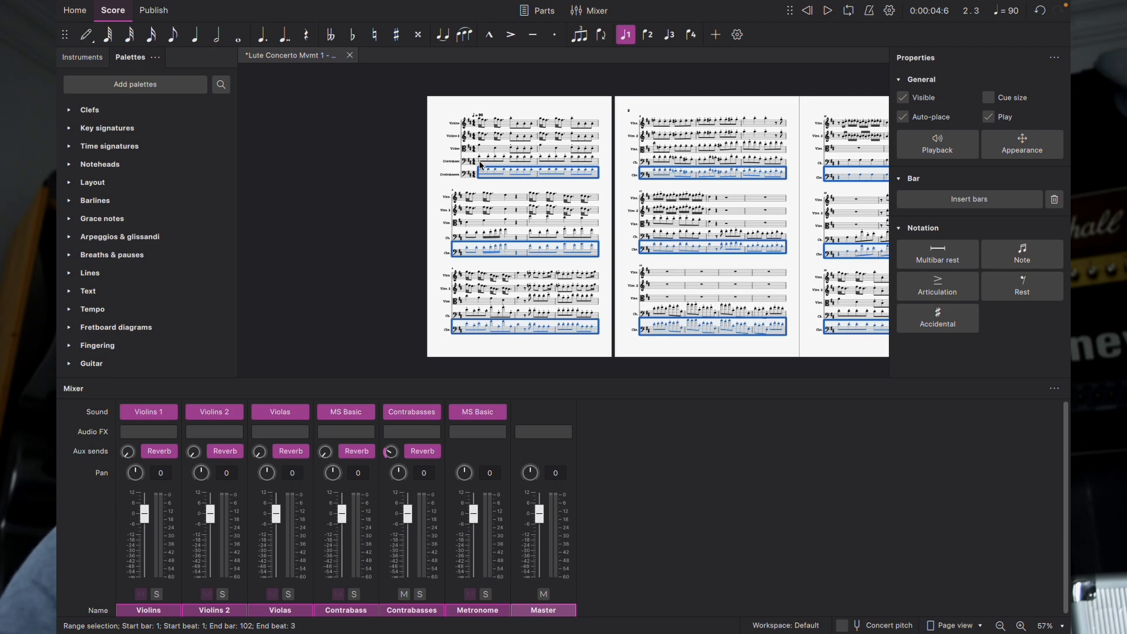
pyautogui.keyDown('shift'); pyautogui.click(481, 165); pyautogui.keyUp('shift')
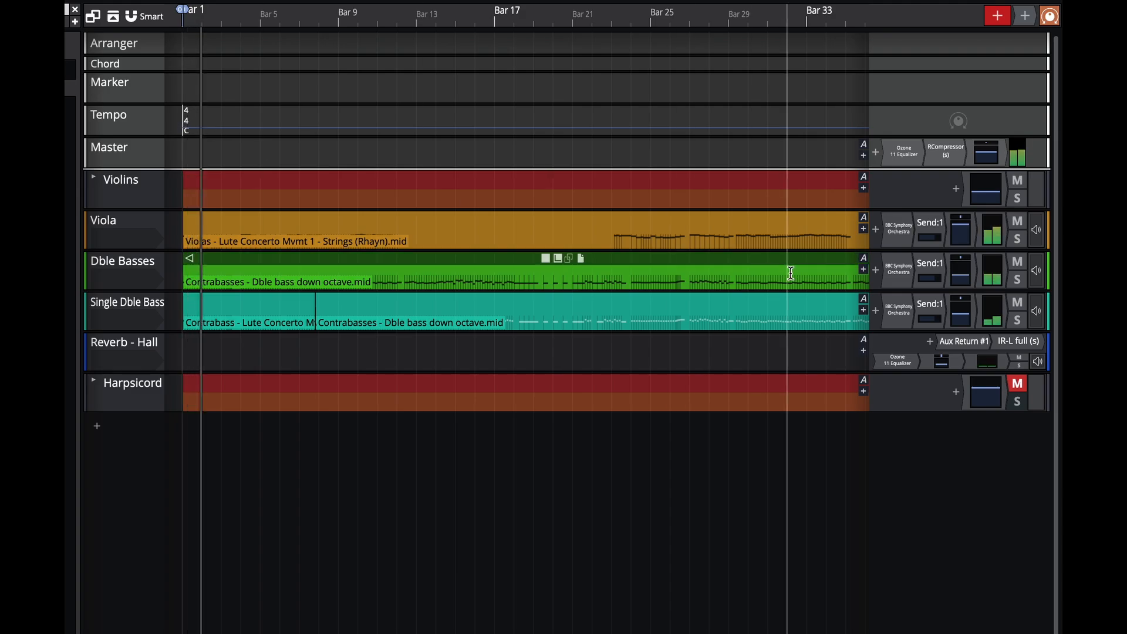
# Step: Mute and then unmute the Single Dble Bass track in the DAW
pyautogui.click(1018, 303)
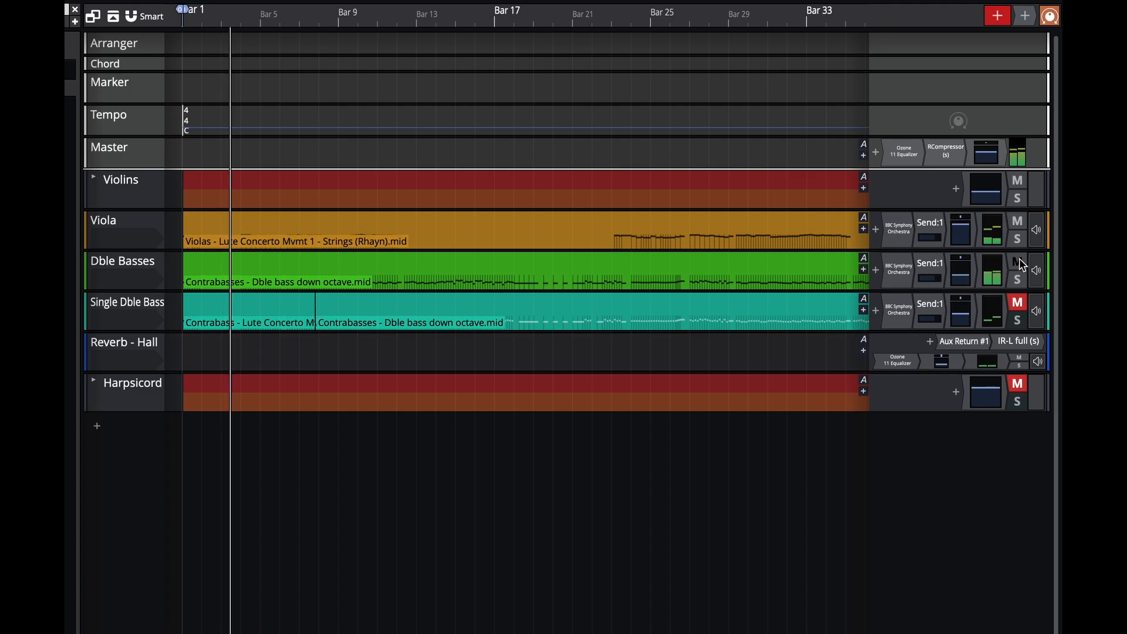
pyautogui.click(1019, 306)
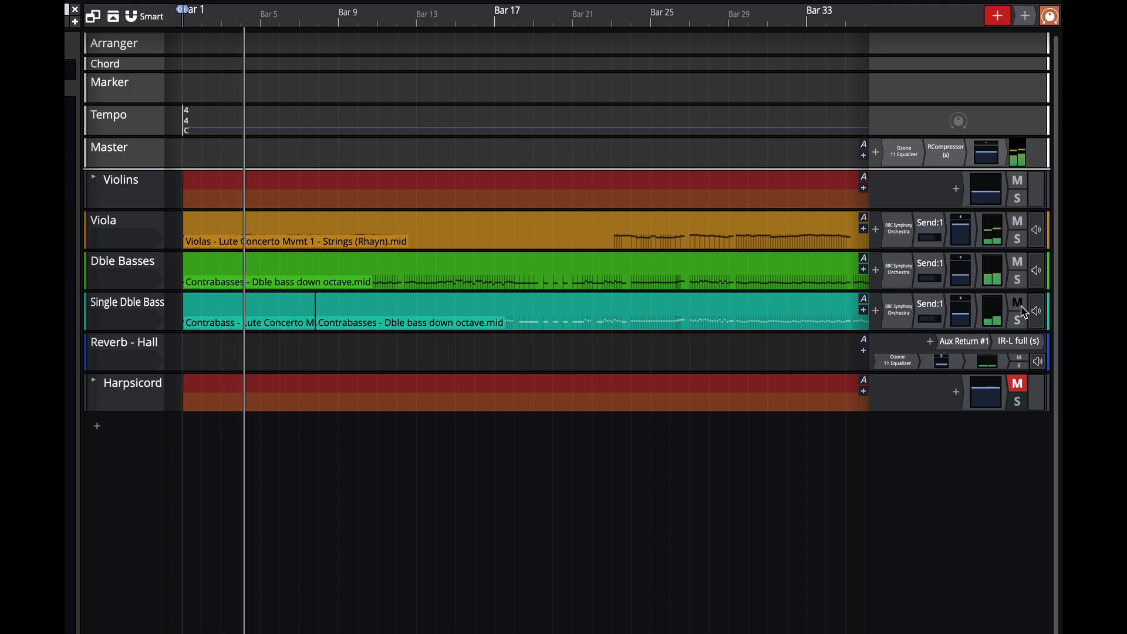